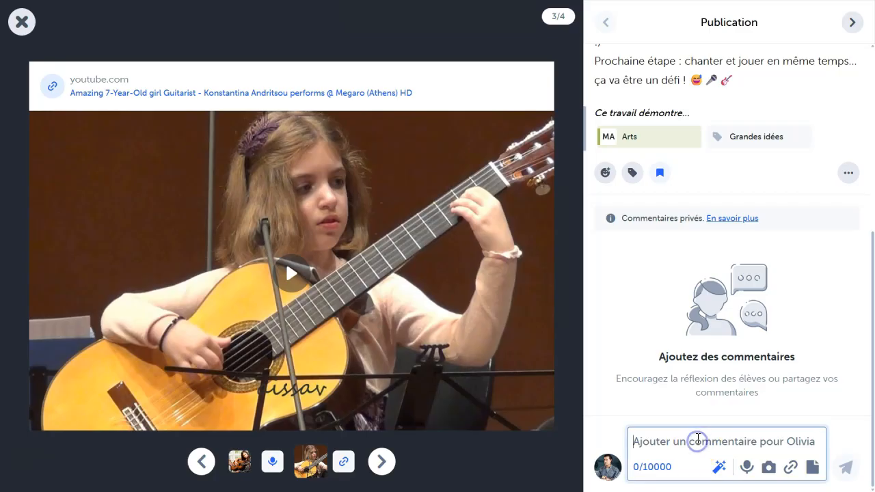
Start a comment on the guitar performance post with "Bravo!" and add a saved comment from the Musique category.
{"action": "type", "text": "Bravo!"}
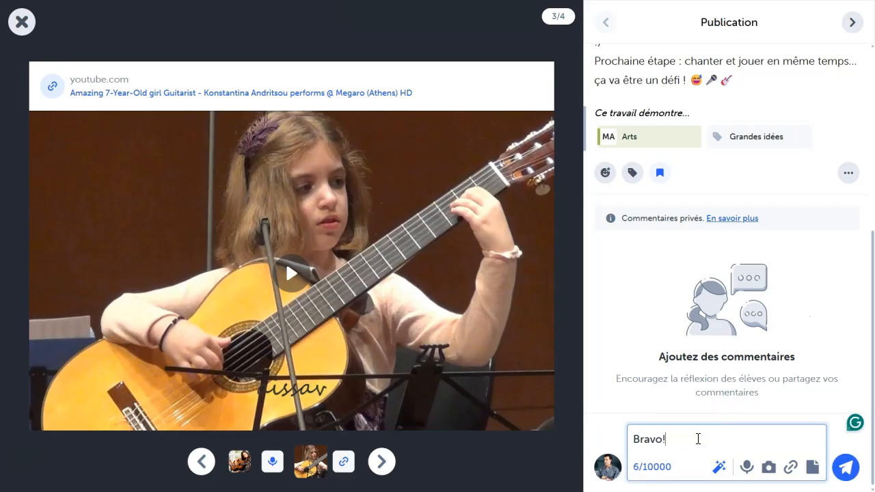
{"action": "left_click", "coordinate": [719, 468]}
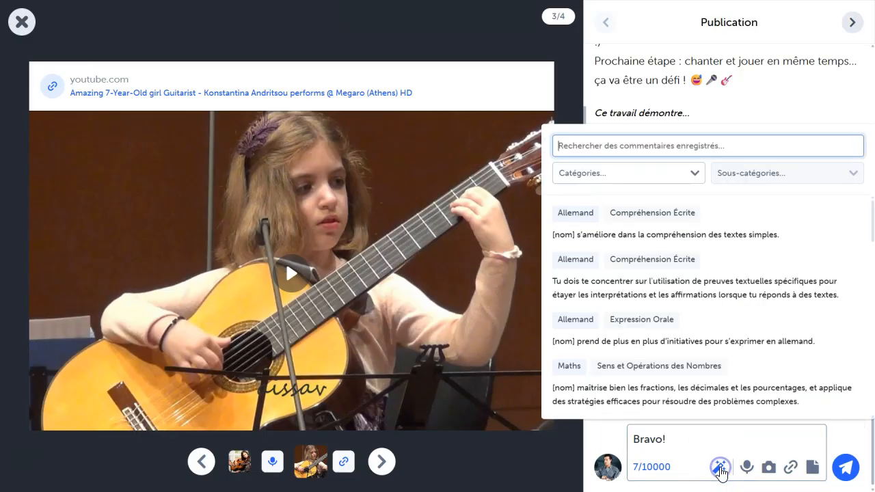
{"action": "left_click", "coordinate": [663, 177]}
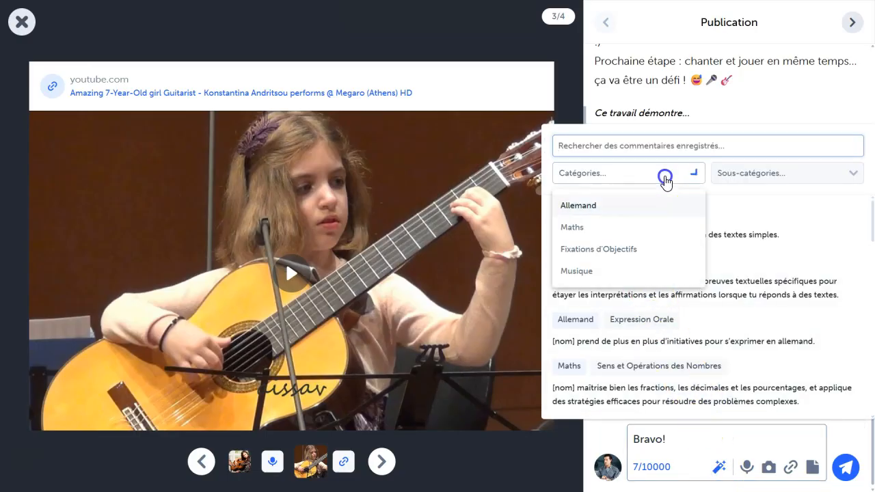
{"action": "left_click", "coordinate": [620, 272]}
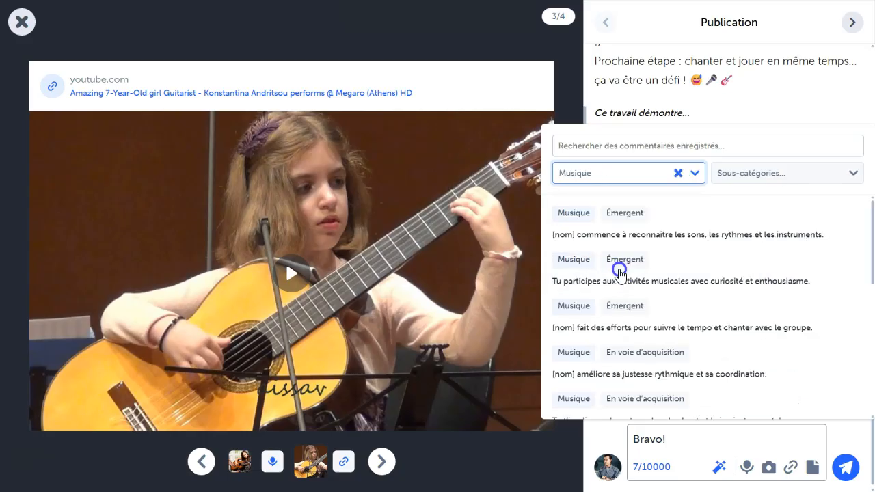
{"action": "left_click", "coordinate": [628, 275]}
{"action": "left_click", "coordinate": [713, 443]}
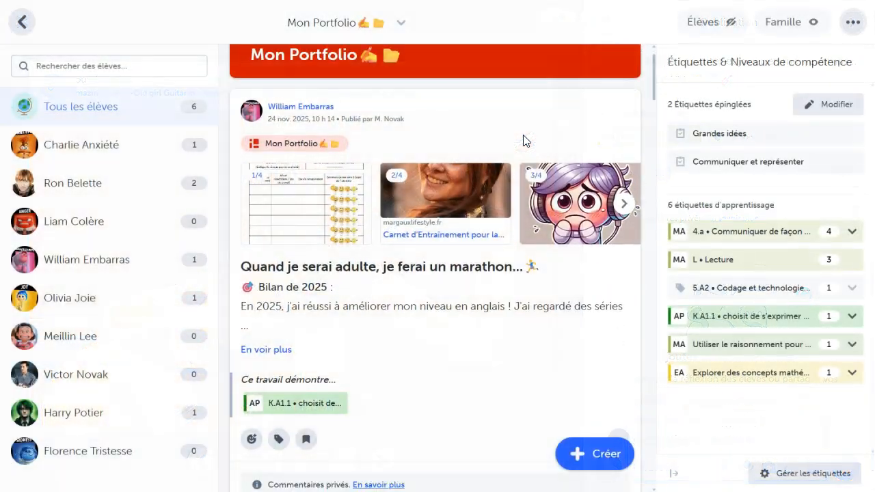
Open the saved-comment assistant on the marathon post in Mon Portfolio and begin setting up the empty comment bank.
{"action": "scroll", "coordinate": [523, 140], "scroll_direction": "down", "scroll_amount": 4}
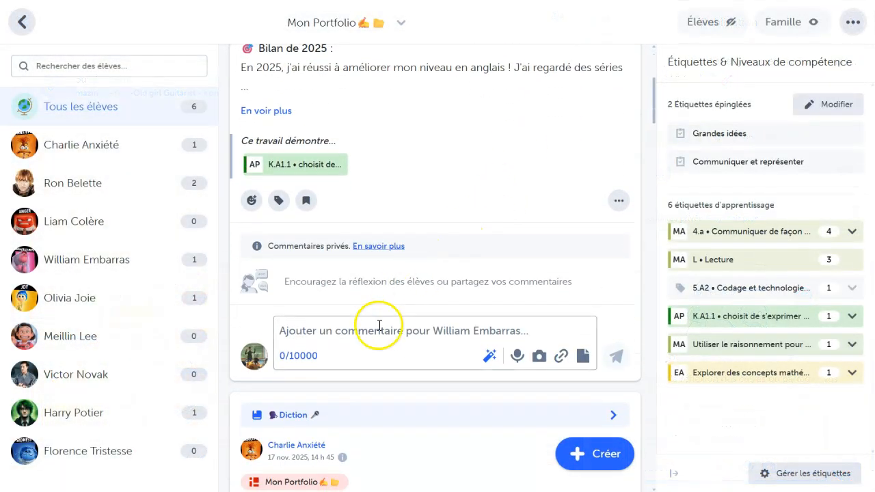
{"action": "left_click", "coordinate": [376, 335]}
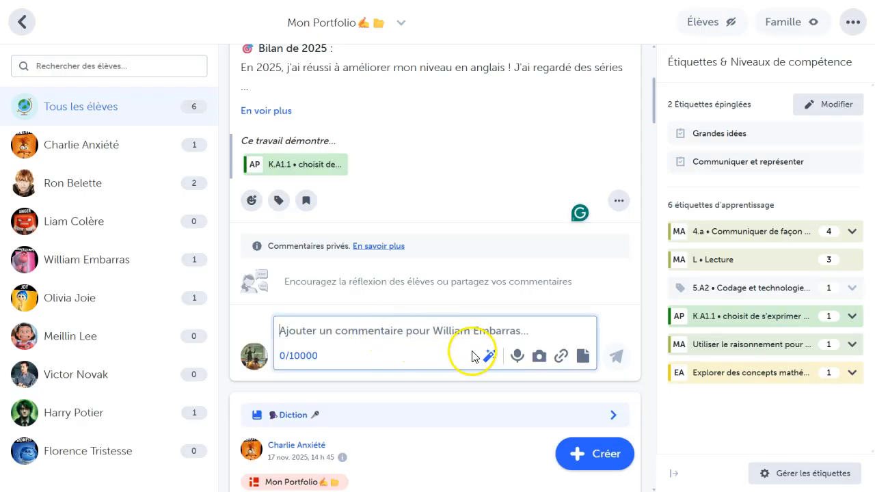
{"action": "left_click", "coordinate": [489, 357]}
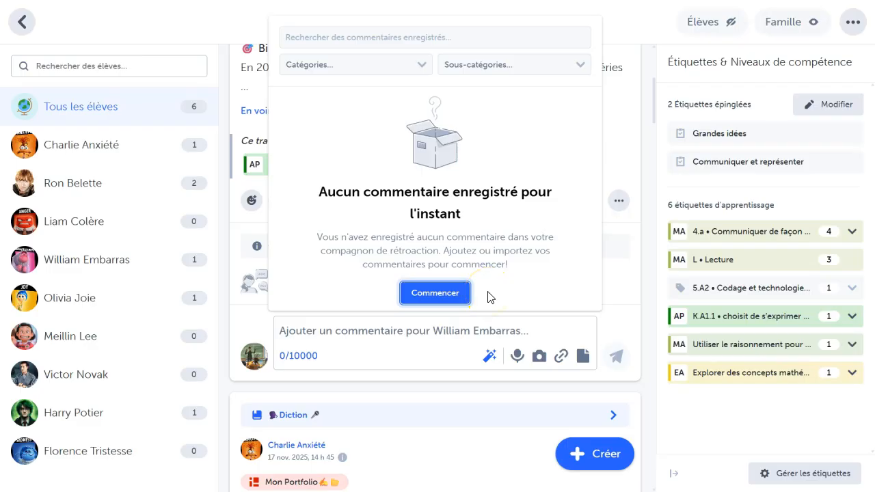
{"action": "left_click", "coordinate": [433, 300]}
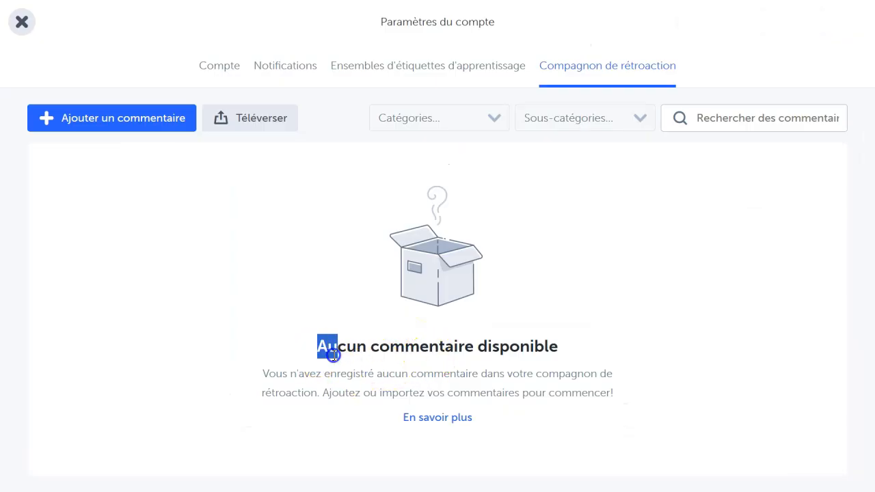
{"action": "left_click_drag", "start_coordinate": [333, 354], "coordinate": [474, 353]}
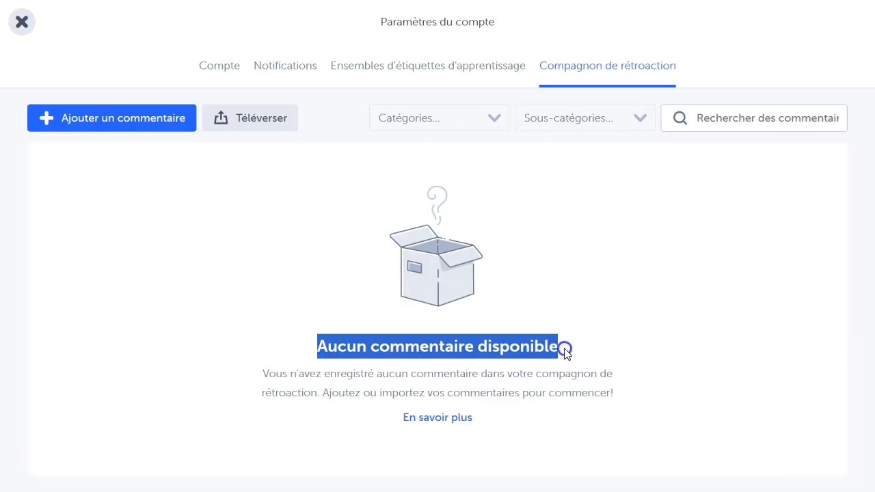
{"action": "left_click", "coordinate": [565, 351]}
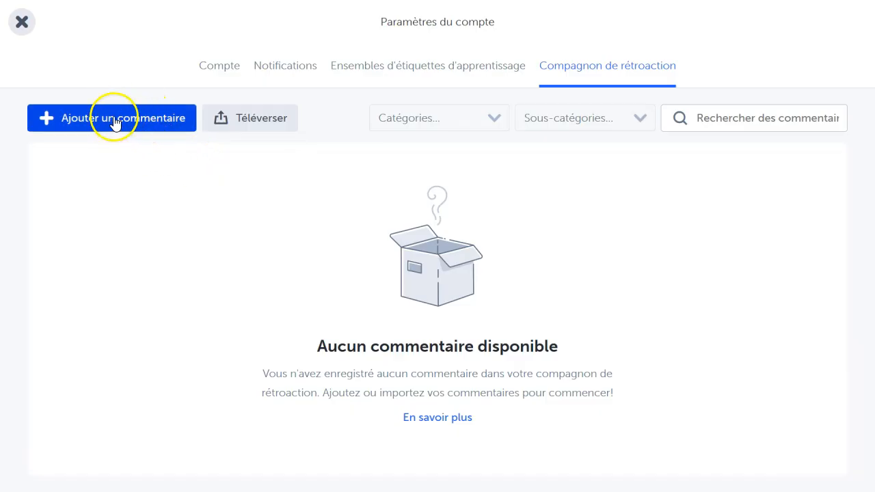
Open the file upload page for the comment bank and review its formatting tips and supported file types.
{"action": "left_click", "coordinate": [242, 118]}
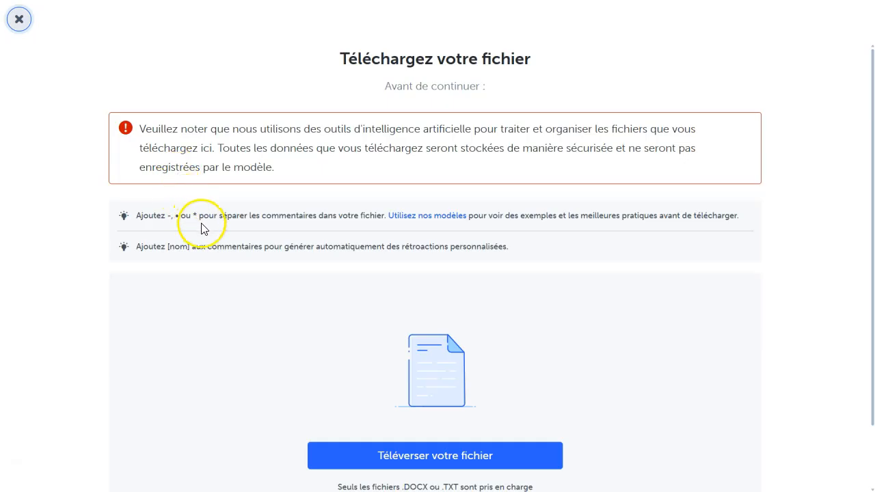
{"action": "scroll", "coordinate": [304, 318], "scroll_direction": "down", "scroll_amount": 1}
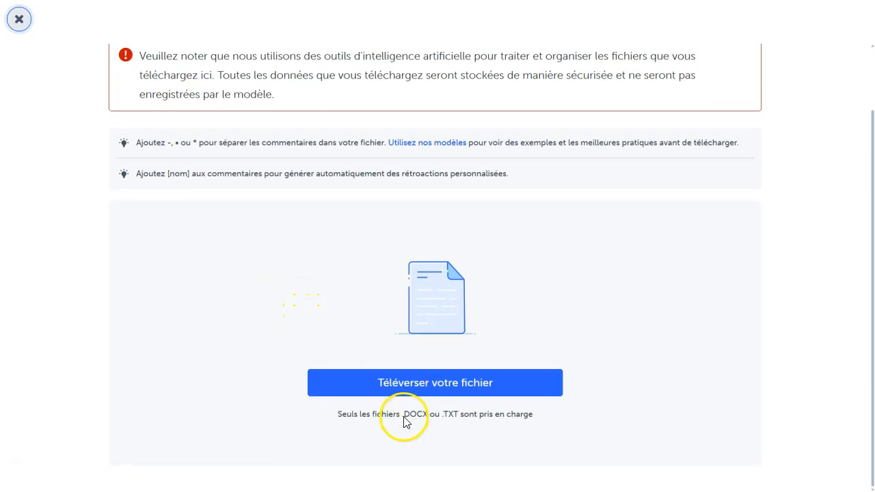
{"action": "left_click", "coordinate": [352, 336]}
{"action": "scroll", "coordinate": [323, 290], "scroll_direction": "up", "scroll_amount": 1}
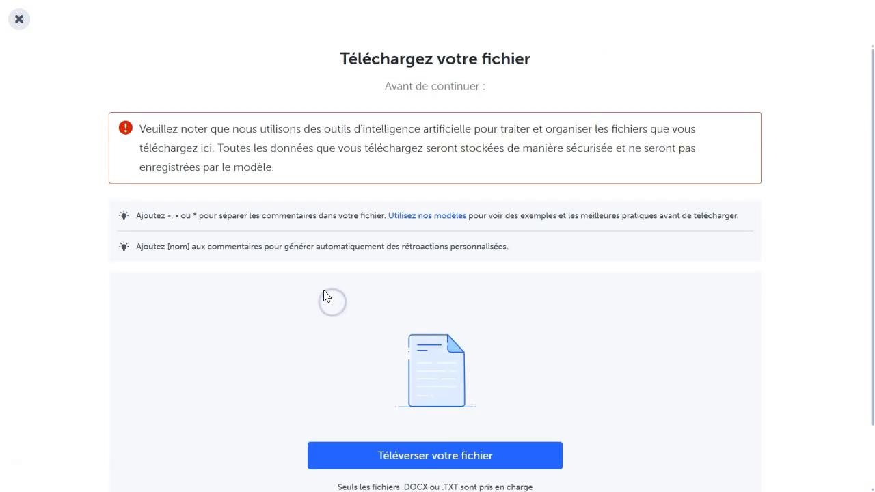
Open the help article linked for the templates and read how to fill, edit and use the comment bank.
{"action": "left_click", "coordinate": [417, 219]}
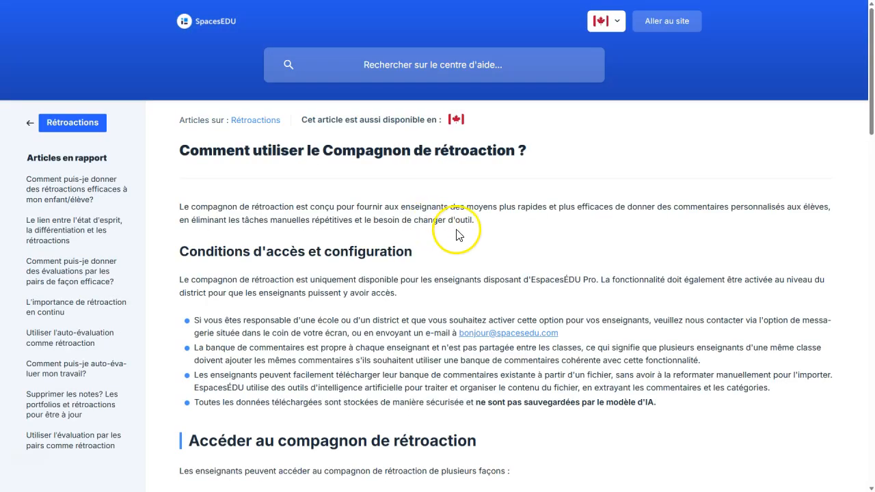
{"action": "scroll", "coordinate": [457, 234], "scroll_direction": "down", "scroll_amount": 4}
{"action": "scroll", "coordinate": [463, 242], "scroll_direction": "down", "scroll_amount": 1}
{"action": "scroll", "coordinate": [463, 248], "scroll_direction": "down", "scroll_amount": 3}
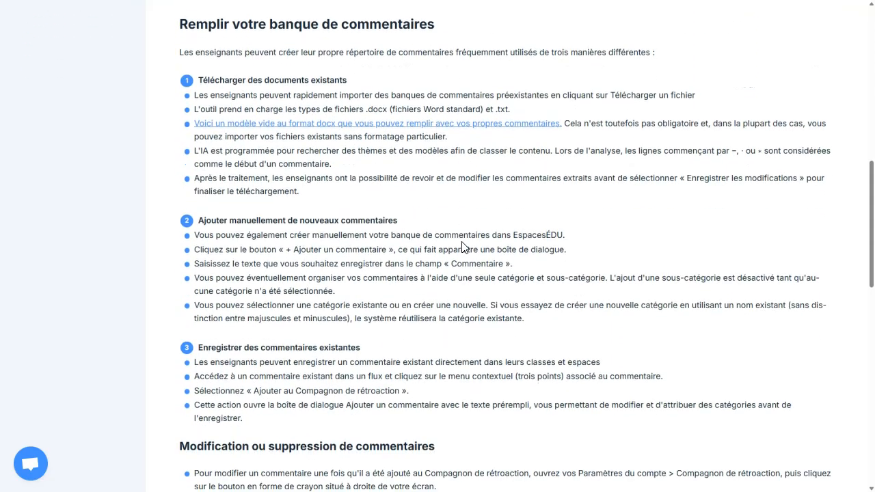
{"action": "scroll", "coordinate": [463, 248], "scroll_direction": "down", "scroll_amount": 6}
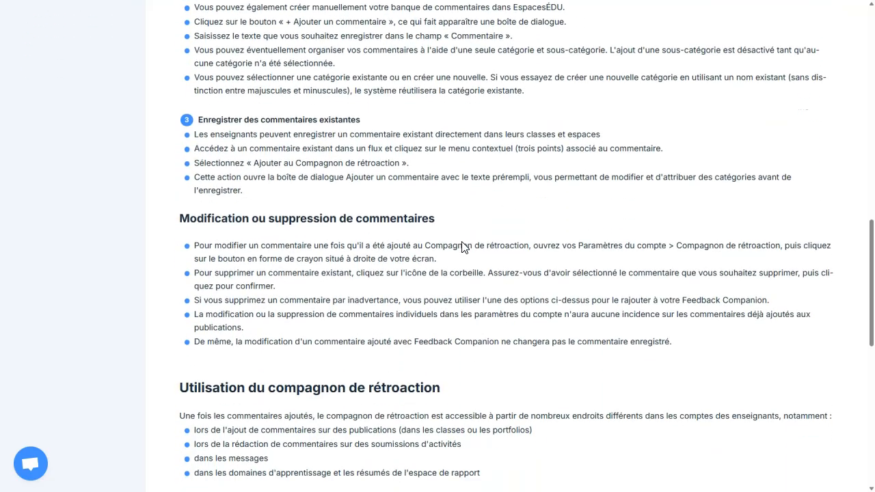
{"action": "scroll", "coordinate": [463, 248], "scroll_direction": "down", "scroll_amount": 1}
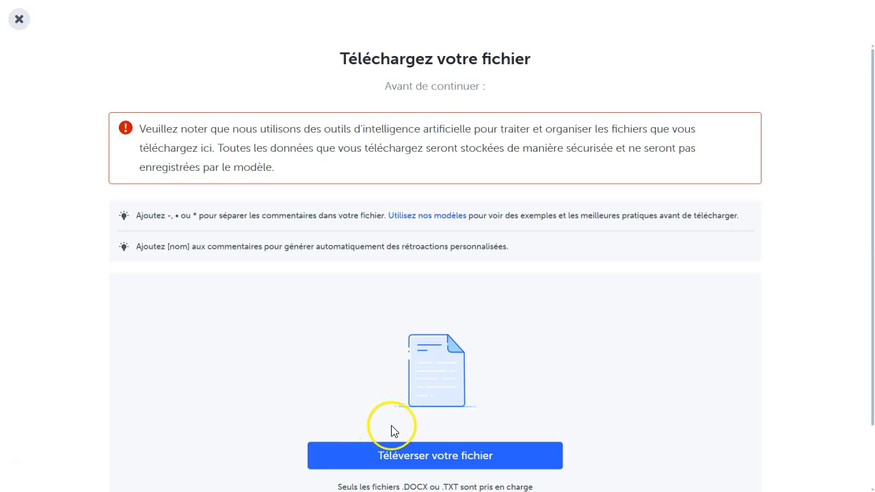
Upload the prepared comment file so its comments are extracted for review.
{"action": "left_click", "coordinate": [448, 458]}
{"action": "left_click", "coordinate": [205, 85]}
{"action": "left_click", "coordinate": [625, 353]}
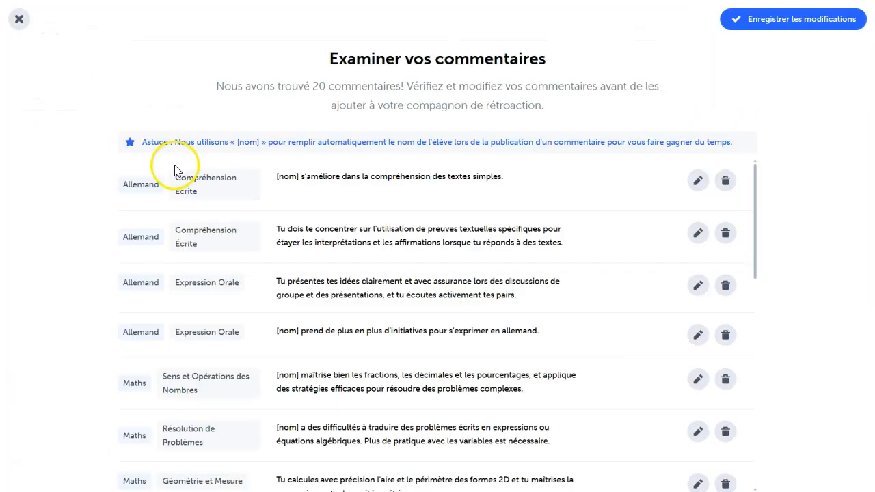
Delete the extracted Allemand, Expression Orale comment that begins "Tu présentes tes idées clairement".
{"action": "left_click_drag", "start_coordinate": [176, 231], "coordinate": [184, 233]}
{"action": "left_click_drag", "start_coordinate": [175, 283], "coordinate": [199, 283]}
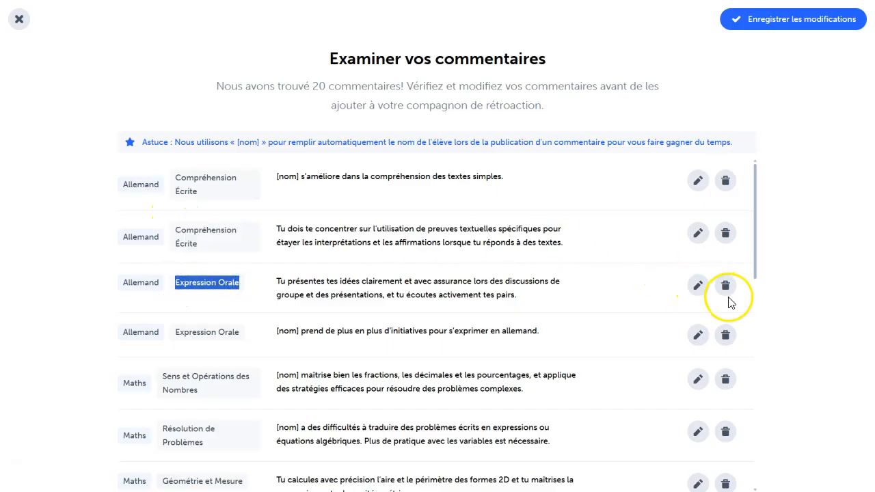
{"action": "left_click", "coordinate": [726, 286]}
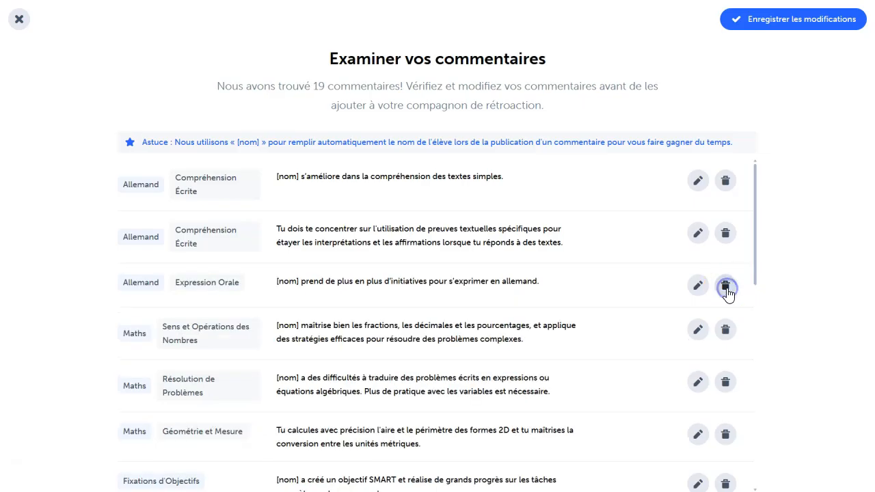
Check the editing fields of the second Allemand, Compréhension Écrite comment, confirm it as is, and save the reviewed import.
{"action": "left_click", "coordinate": [698, 234]}
{"action": "left_click_drag", "start_coordinate": [336, 258], "coordinate": [487, 297]}
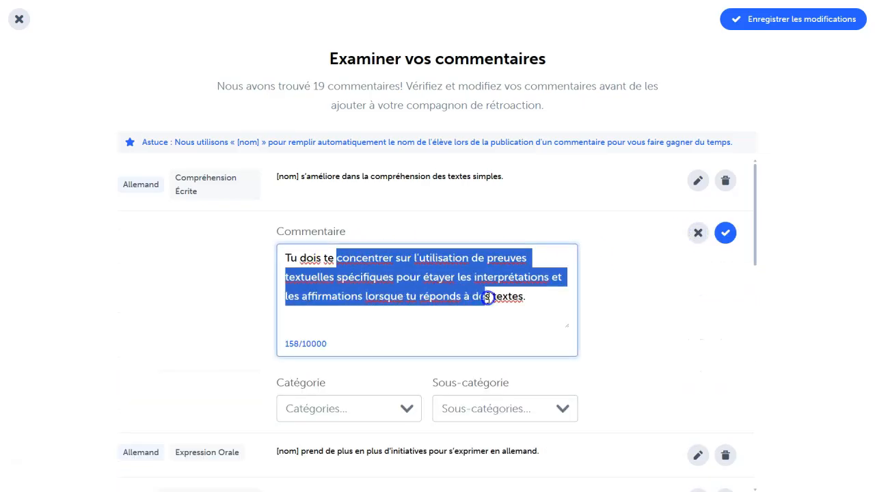
{"action": "left_click", "coordinate": [406, 408]}
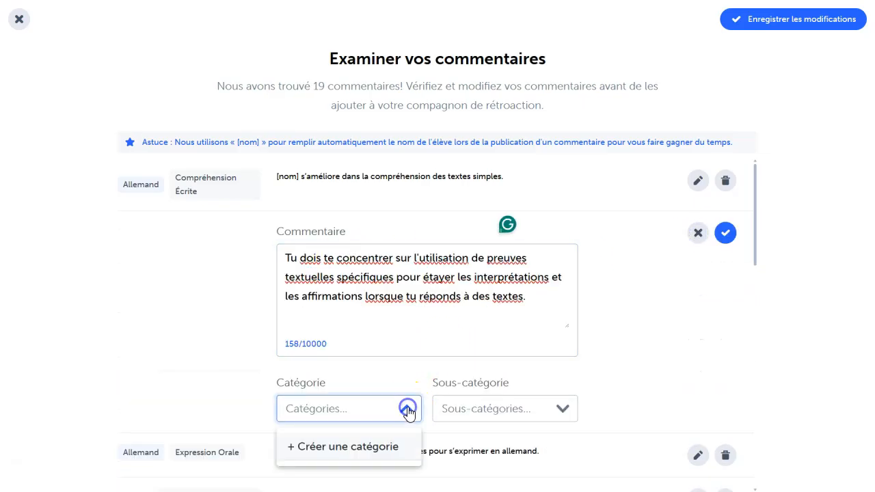
{"action": "left_click", "coordinate": [461, 412]}
{"action": "left_click", "coordinate": [725, 233]}
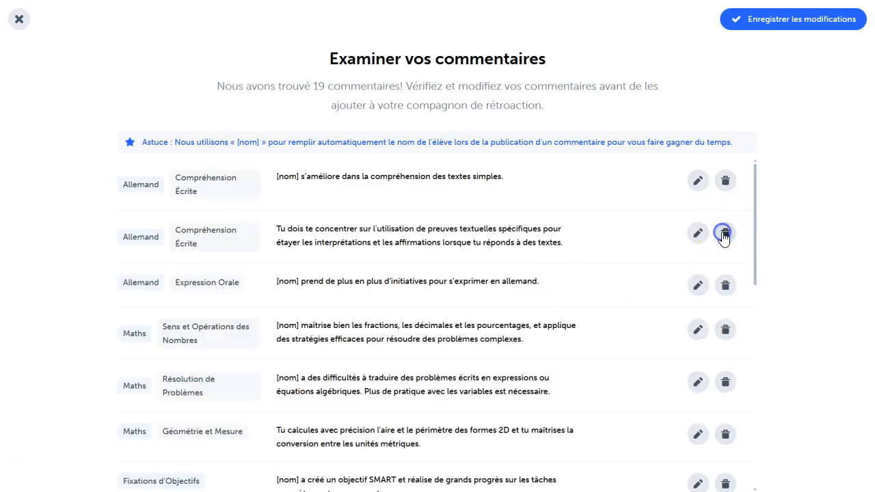
{"action": "left_click", "coordinate": [788, 28]}
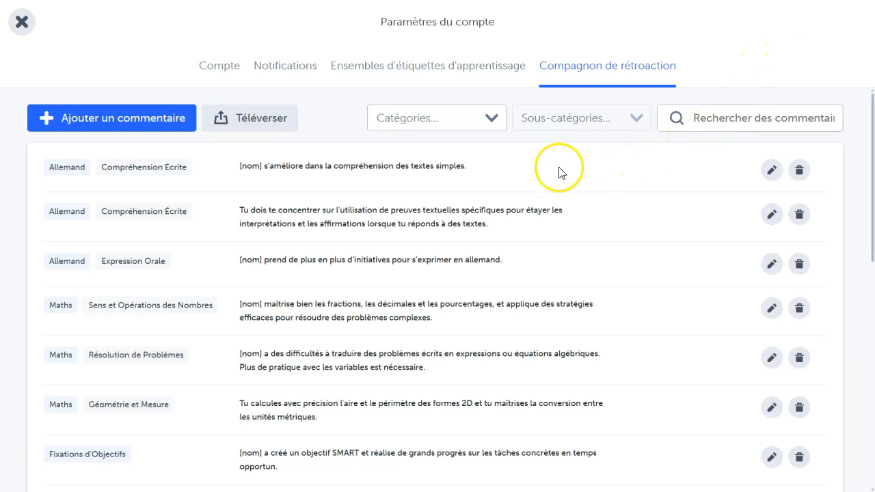
Filter the comment bank by the category Musique and the subcategory Maîtrise.
{"action": "left_click", "coordinate": [493, 120]}
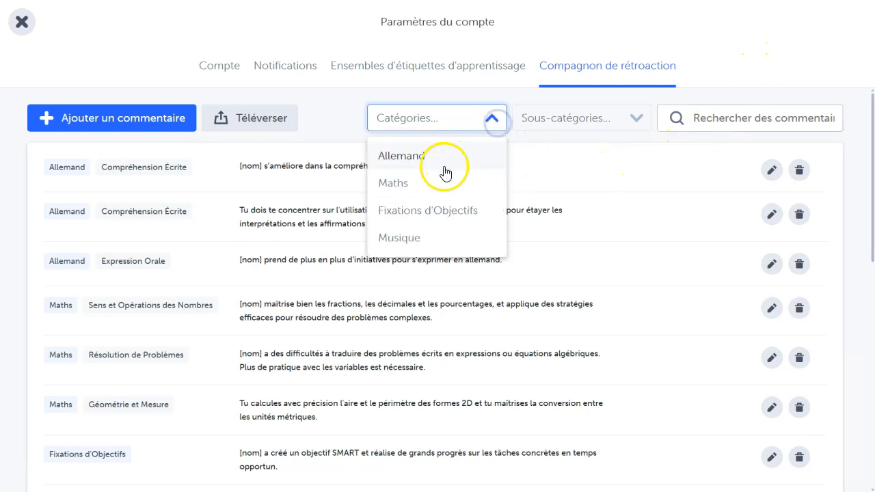
{"action": "left_click", "coordinate": [421, 239]}
{"action": "left_click", "coordinate": [564, 125]}
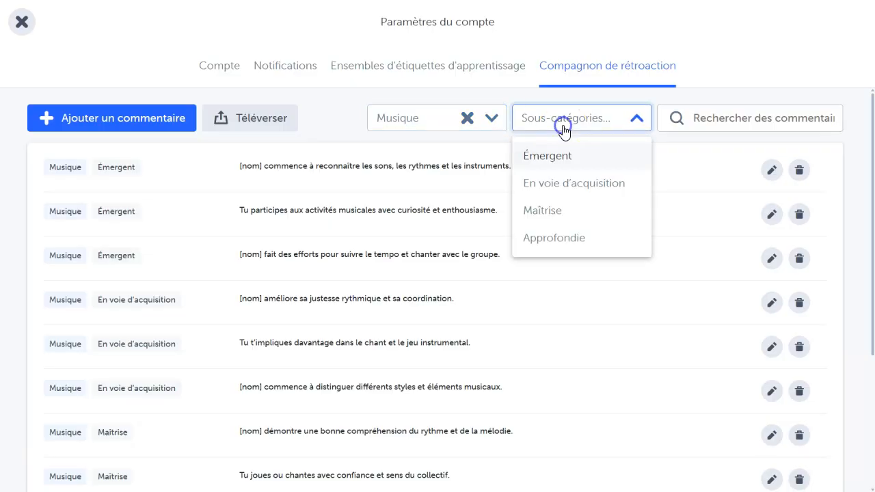
{"action": "left_click", "coordinate": [555, 208]}
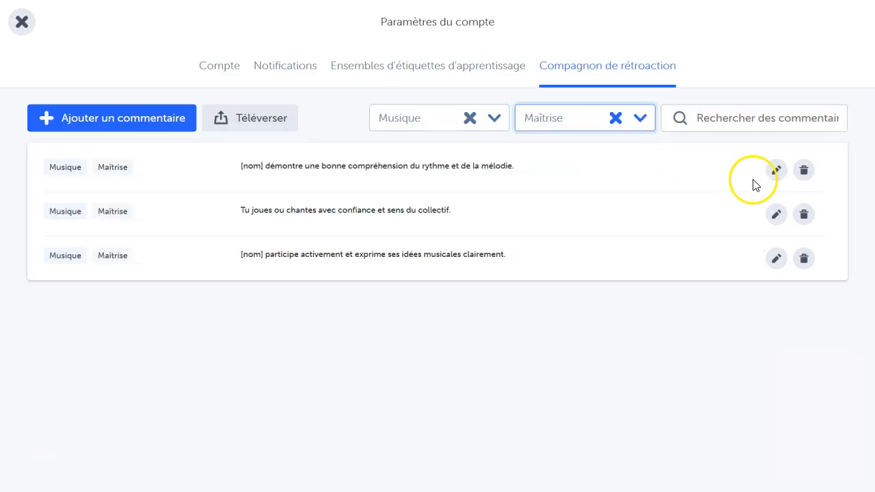
Set the subcategory of the comment about understanding rhythm and melody to Émergent, save it, and clear the Musique filter.
{"action": "left_click", "coordinate": [775, 170]}
{"action": "left_click", "coordinate": [409, 346]}
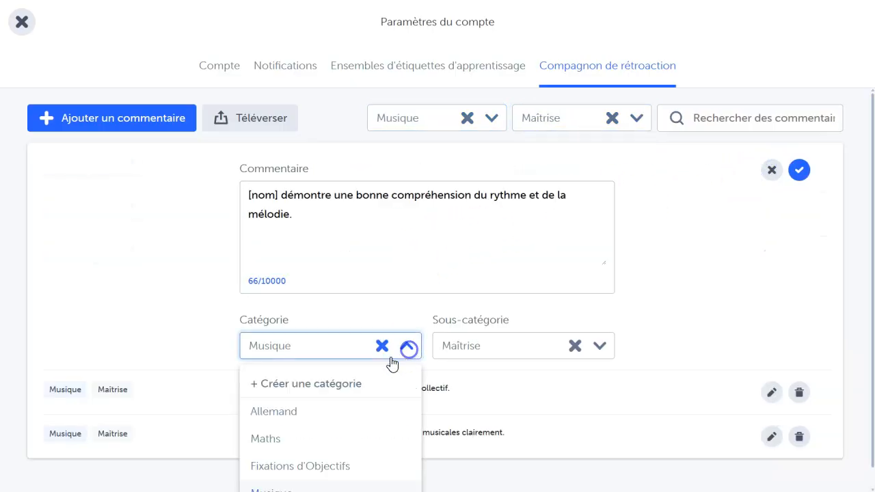
{"action": "left_click", "coordinate": [480, 350]}
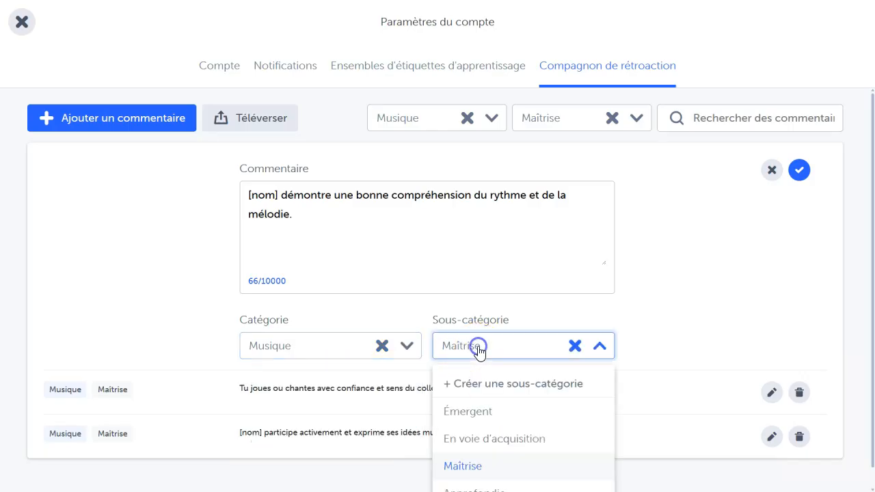
{"action": "left_click", "coordinate": [482, 416]}
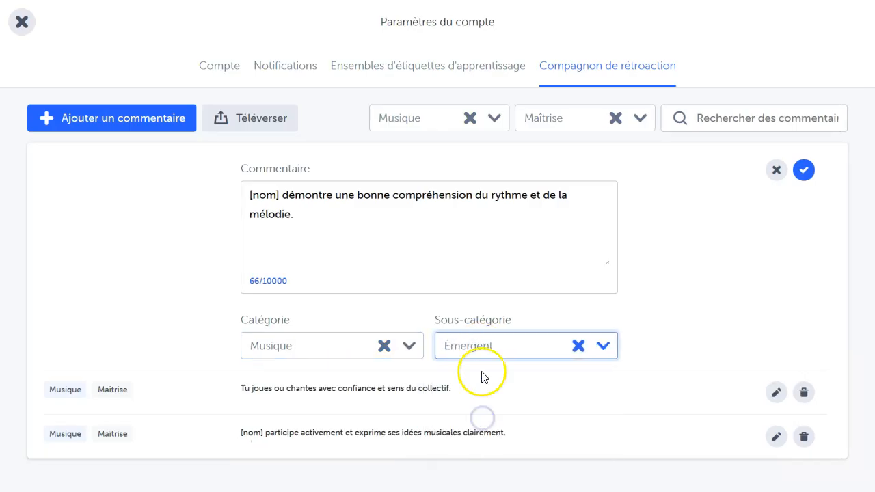
{"action": "left_click", "coordinate": [803, 169]}
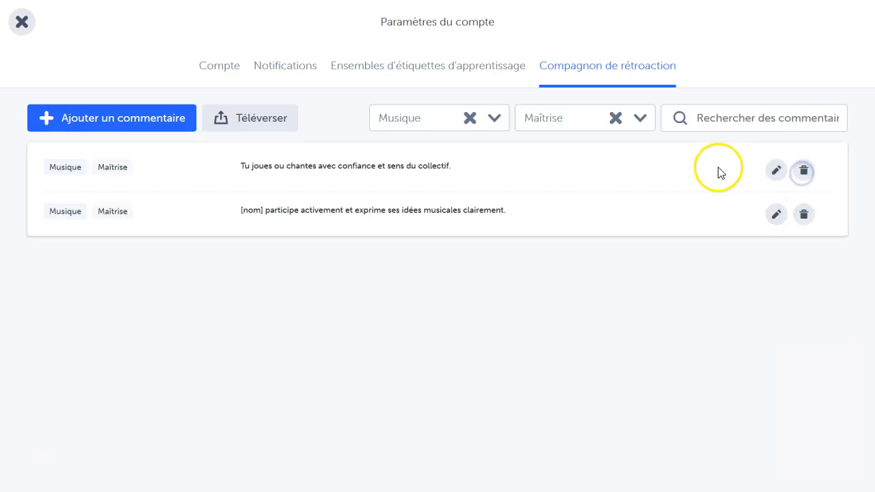
{"action": "left_click", "coordinate": [471, 119]}
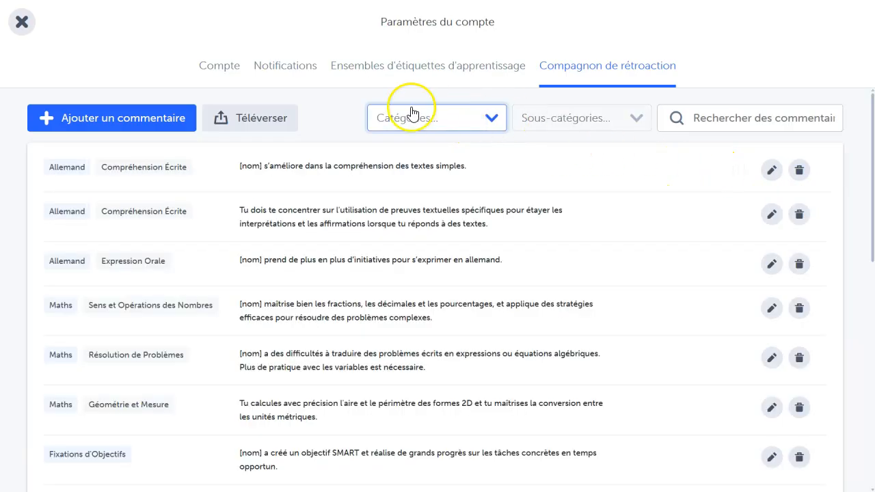
Look at the form for adding a new comment to the bank and close it without entering anything.
{"action": "left_click", "coordinate": [142, 122]}
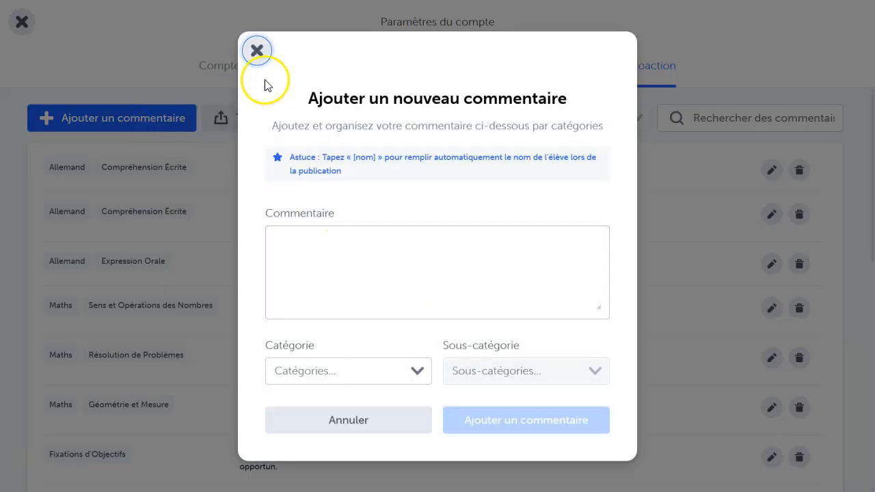
{"action": "left_click", "coordinate": [254, 59]}
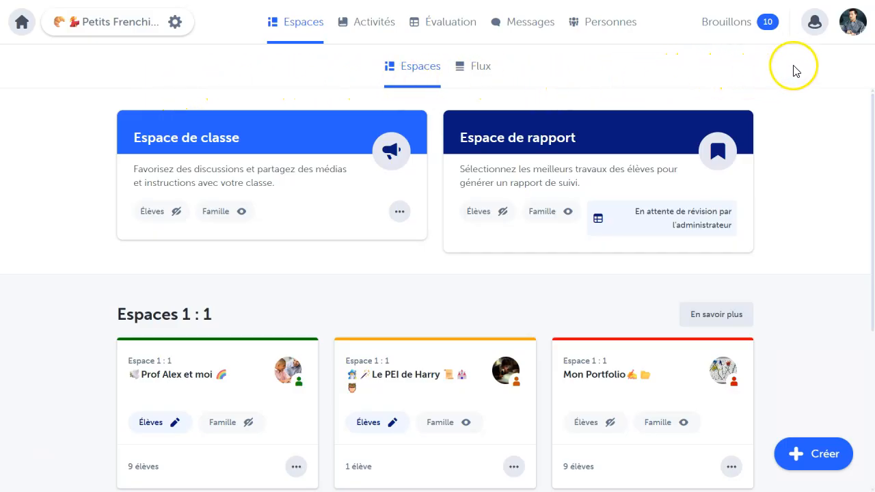
Look over the saved comments of the Compagnon de rétroaction in the account settings and return to the class spaces.
{"action": "left_click", "coordinate": [851, 28]}
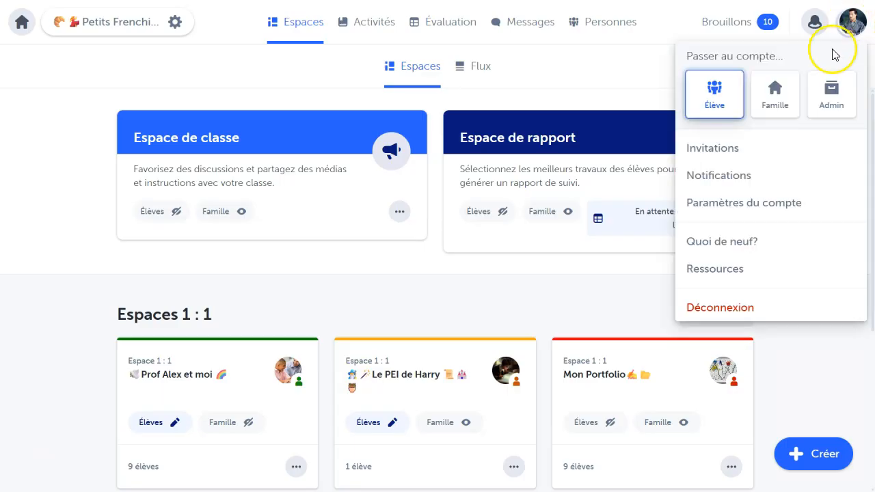
{"action": "left_click", "coordinate": [731, 216]}
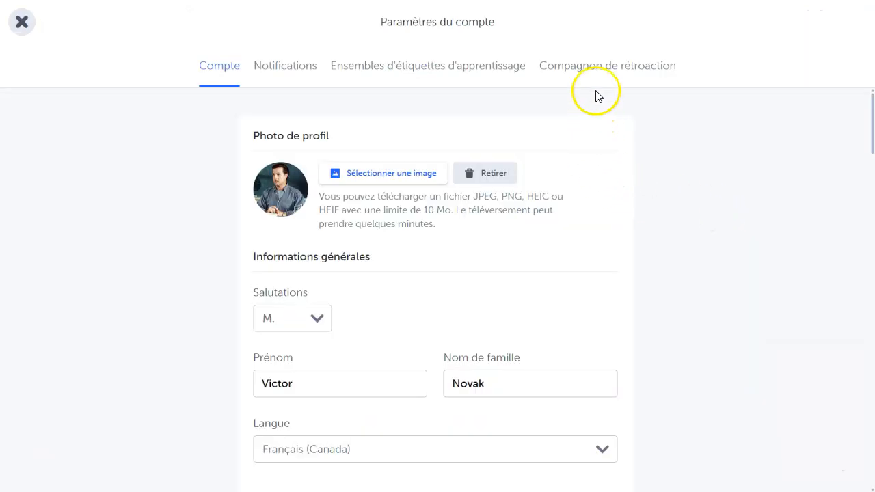
{"action": "left_click", "coordinate": [591, 70]}
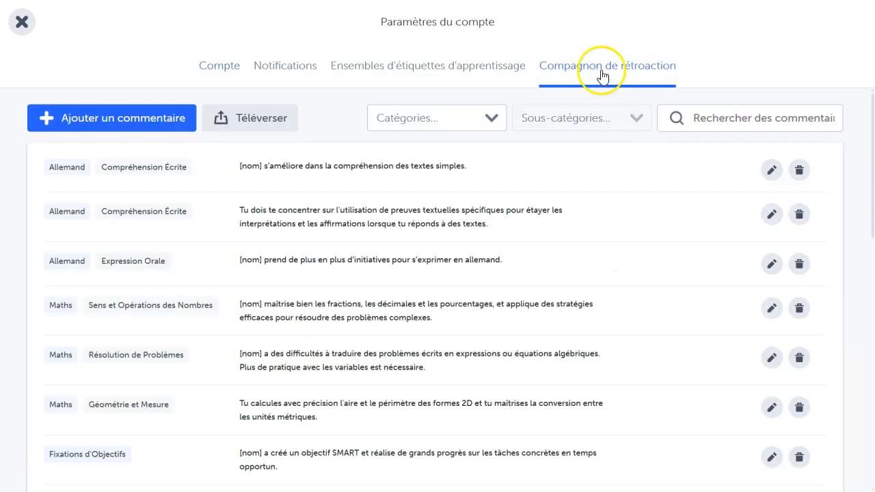
{"action": "left_click", "coordinate": [22, 22]}
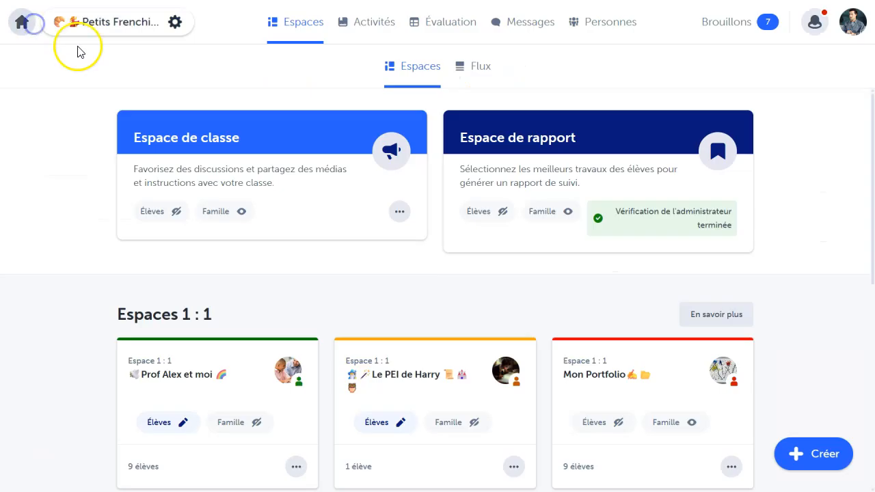
Open the Mon Portfolio space and bring up the saved comments for a comment on the marathon post.
{"action": "left_click", "coordinate": [585, 390]}
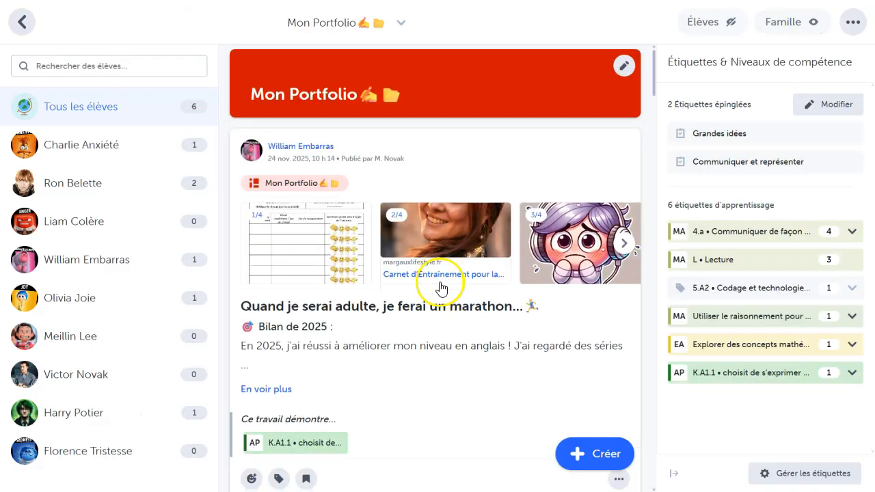
{"action": "scroll", "coordinate": [441, 287], "scroll_direction": "down", "scroll_amount": 3}
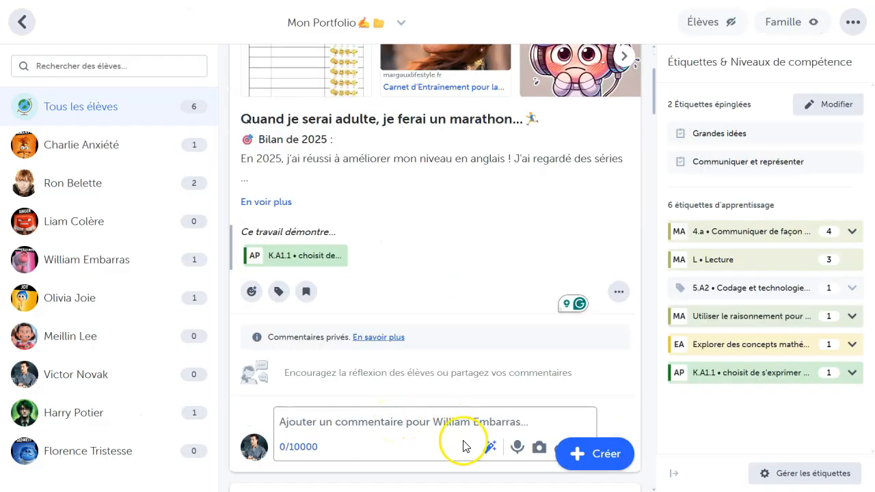
{"action": "left_click", "coordinate": [491, 449]}
Filter the saved comments by category Musique and subcategory En voie d'acquisition, and clear the category filter.
{"action": "left_click", "coordinate": [417, 157]}
{"action": "left_click", "coordinate": [356, 252]}
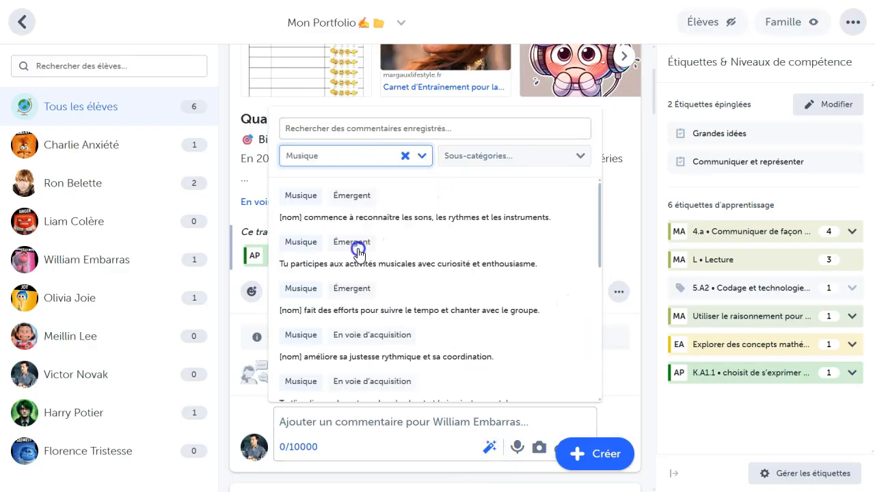
{"action": "left_click", "coordinate": [468, 160]}
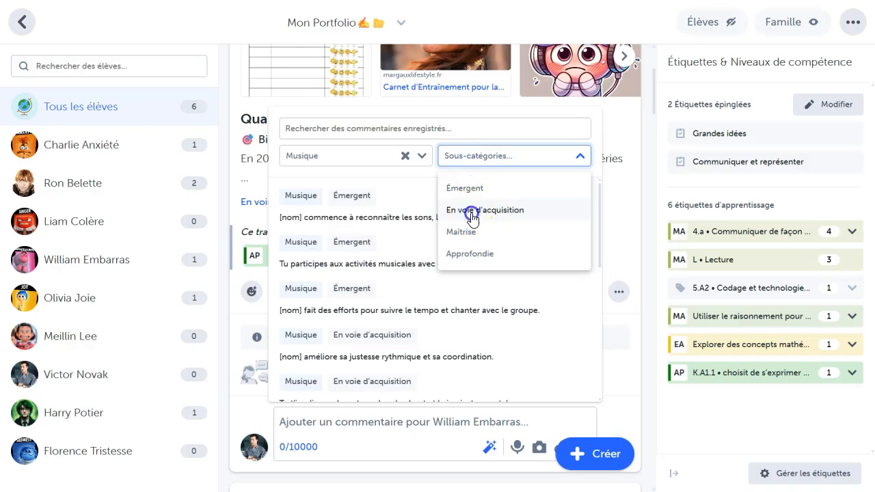
{"action": "left_click", "coordinate": [472, 212]}
{"action": "left_click", "coordinate": [405, 156]}
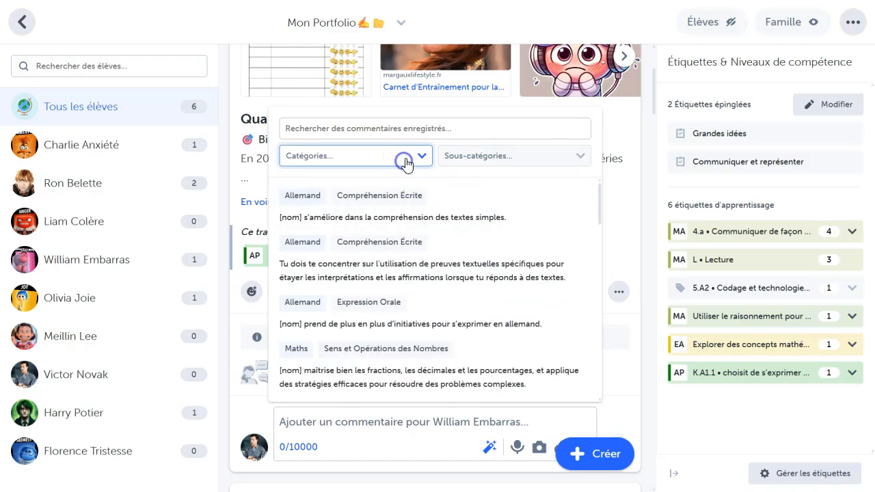
Filter the saved comments by Fixations d'Objectifs and insert the comment about the SMART objective on the marathon post.
{"action": "left_click", "coordinate": [417, 159]}
{"action": "left_click", "coordinate": [363, 235]}
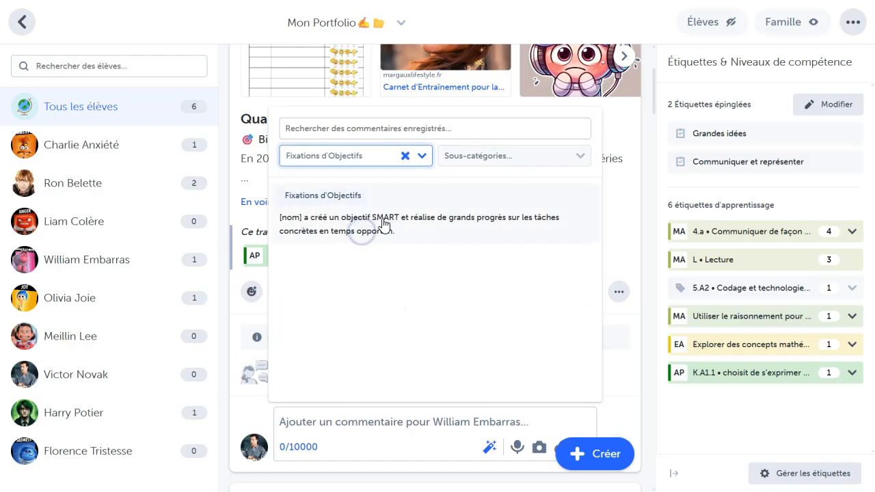
{"action": "left_click", "coordinate": [383, 221]}
Add "Magnifique initiative!" at the end of the comment being written on the marathon post.
{"action": "left_click", "coordinate": [358, 427]}
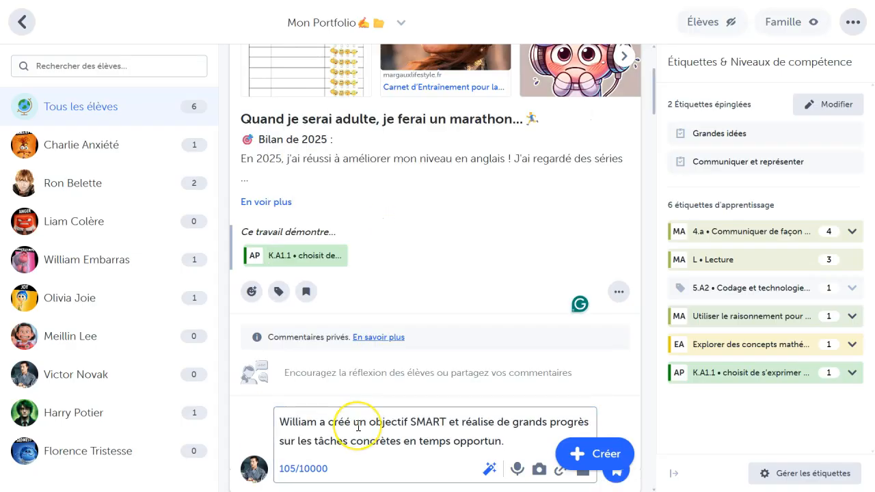
{"action": "double_click", "coordinate": [294, 423]}
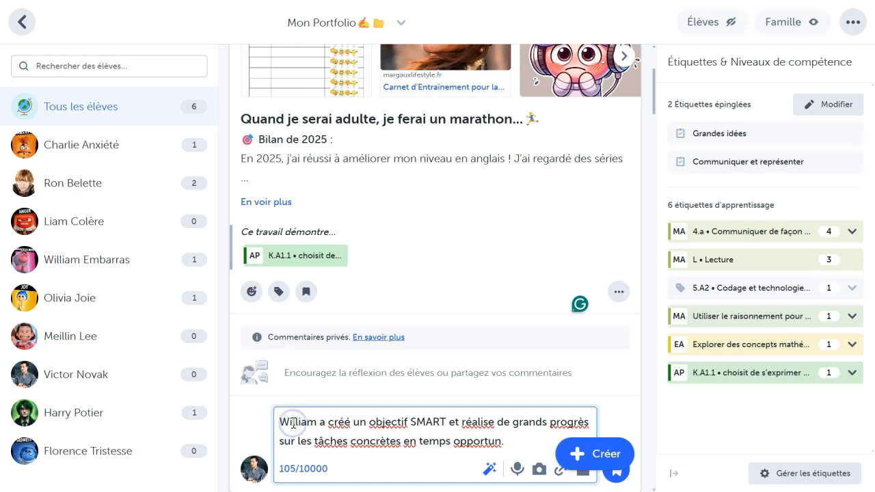
{"action": "left_click", "coordinate": [555, 436]}
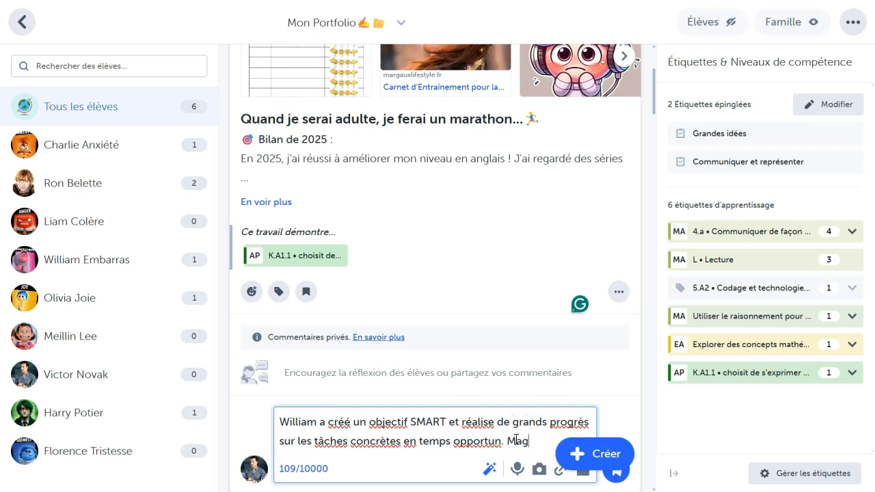
{"action": "type", "text": "Magnifique initiati"}
{"action": "left_click", "coordinate": [388, 454]}
Append the saved Allemand, Expression Orale comment and "Je suis fan." to the marathon comment, and publish it.
{"action": "left_click", "coordinate": [490, 475]}
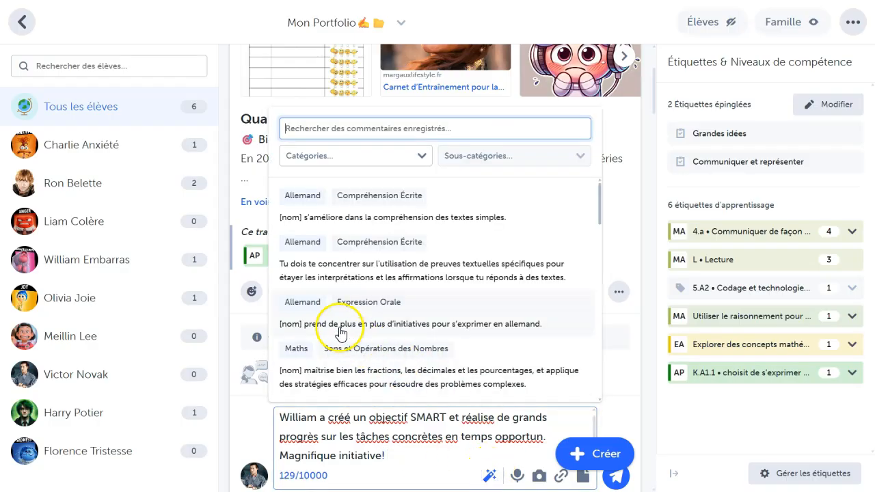
{"action": "left_click", "coordinate": [341, 325]}
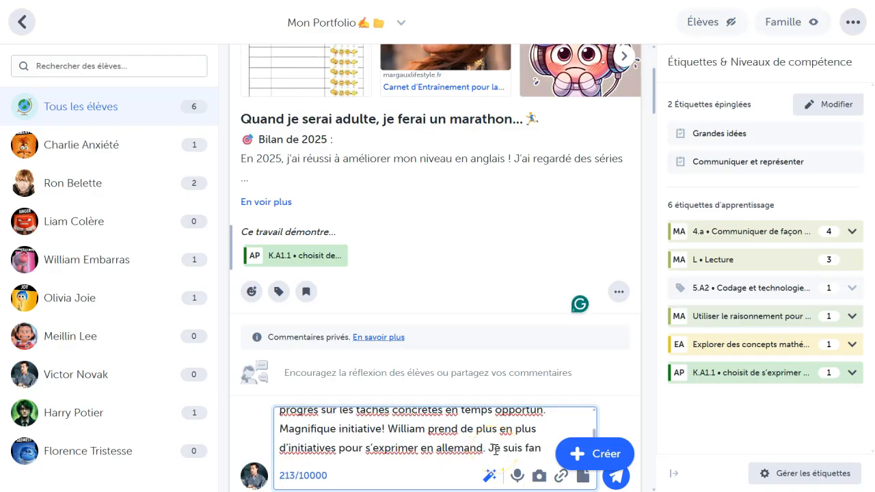
{"action": "left_click", "coordinate": [616, 481]}
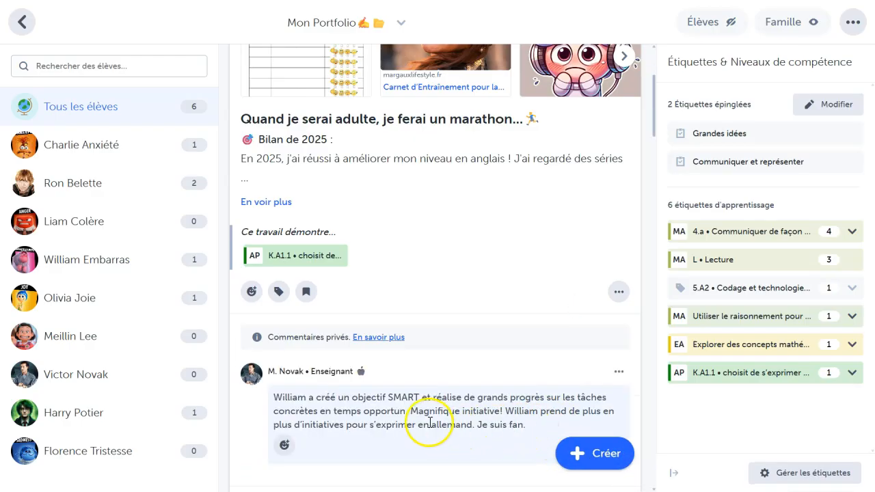
{"action": "left_click_drag", "start_coordinate": [412, 412], "coordinate": [483, 409]}
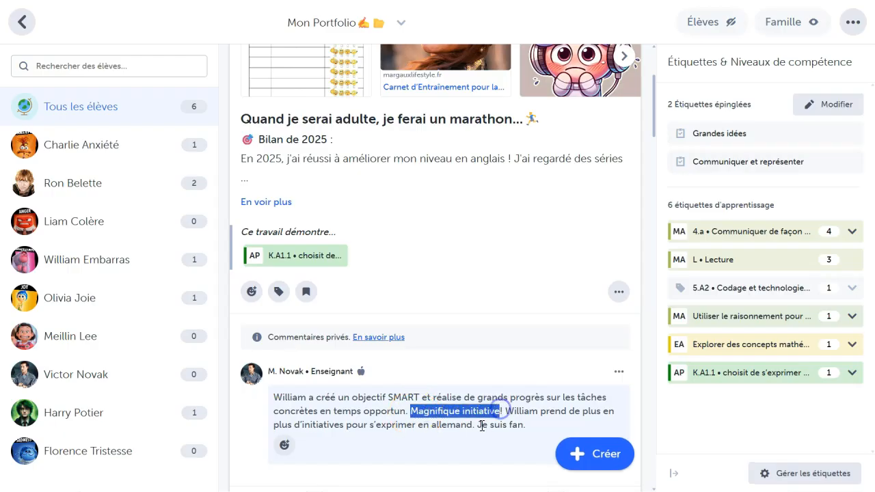
{"action": "left_click", "coordinate": [481, 425]}
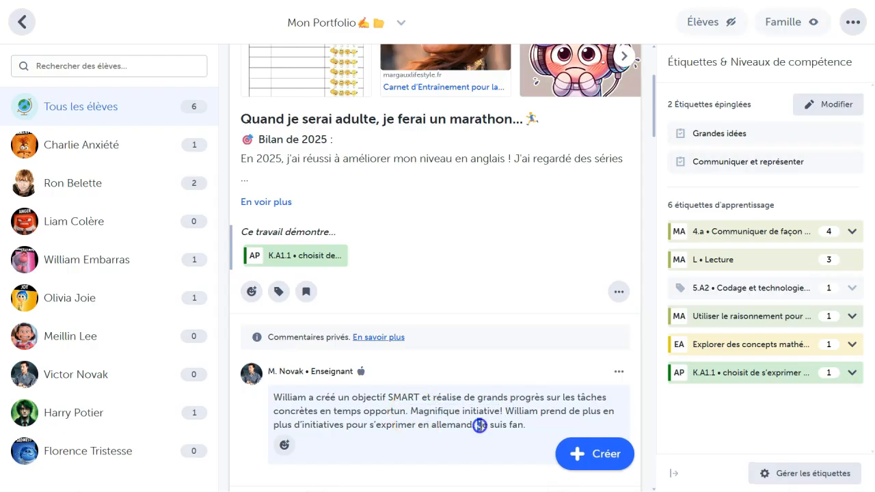
Save the published marathon comment to the comment bank under a new category named with the student's first name.
{"action": "left_click", "coordinate": [621, 374]}
{"action": "left_click", "coordinate": [482, 295]}
{"action": "left_click", "coordinate": [386, 385]}
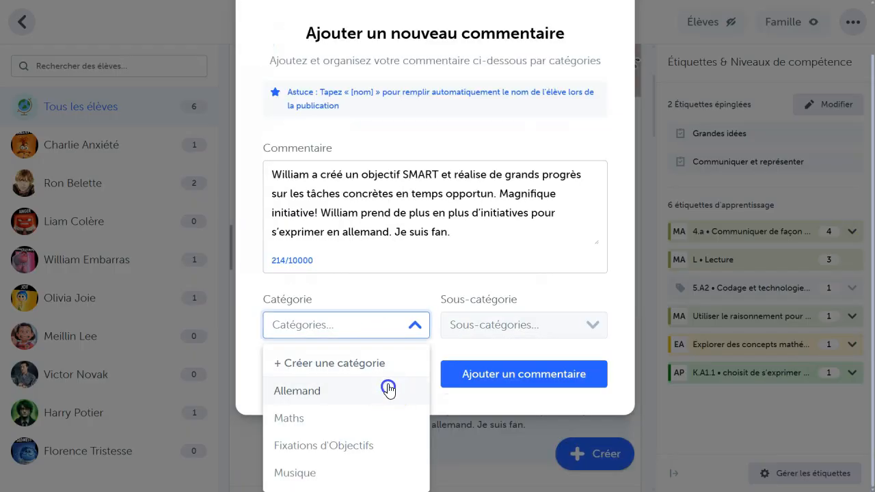
{"action": "left_click", "coordinate": [361, 369]}
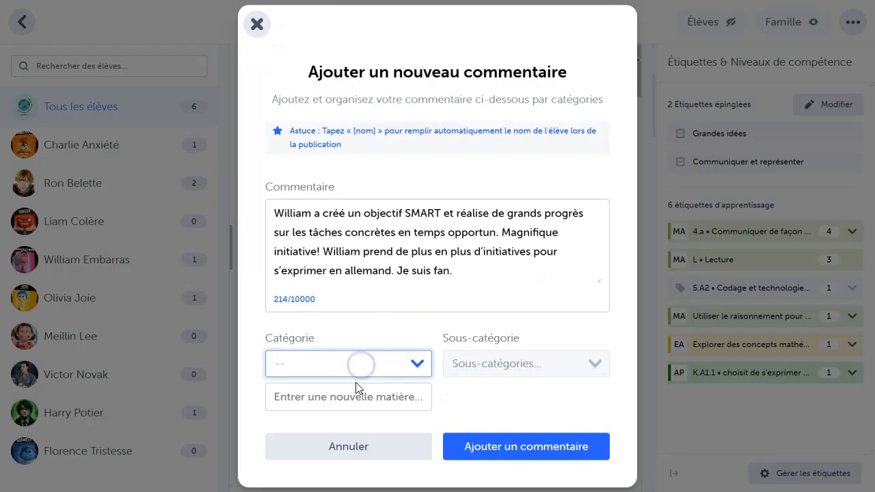
{"action": "left_click", "coordinate": [361, 390]}
{"action": "type", "text": "willia"}
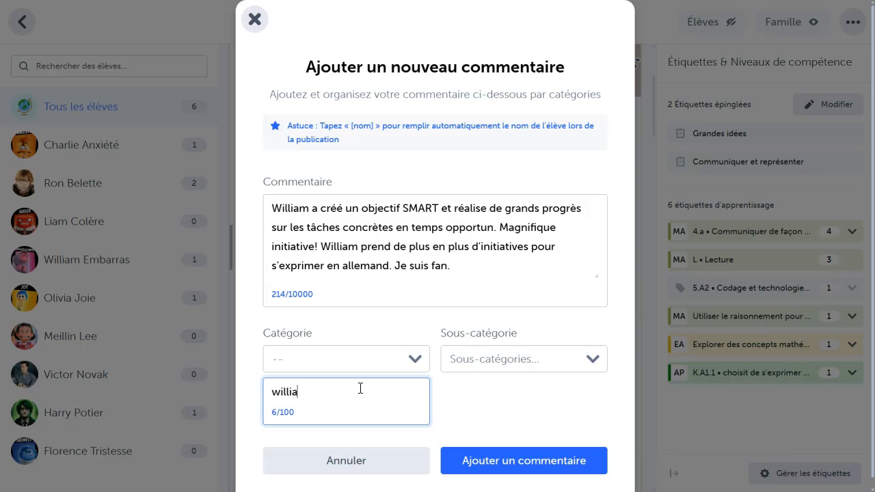
{"action": "left_click", "coordinate": [485, 461]}
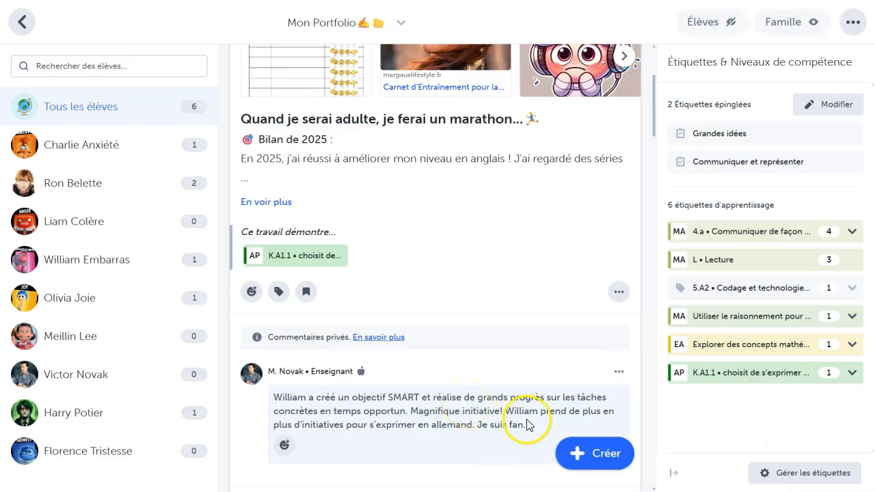
Open the student's post about learning "Vive le vent" on the guitar in the Prof Alex et moi space.
{"action": "left_click", "coordinate": [22, 24]}
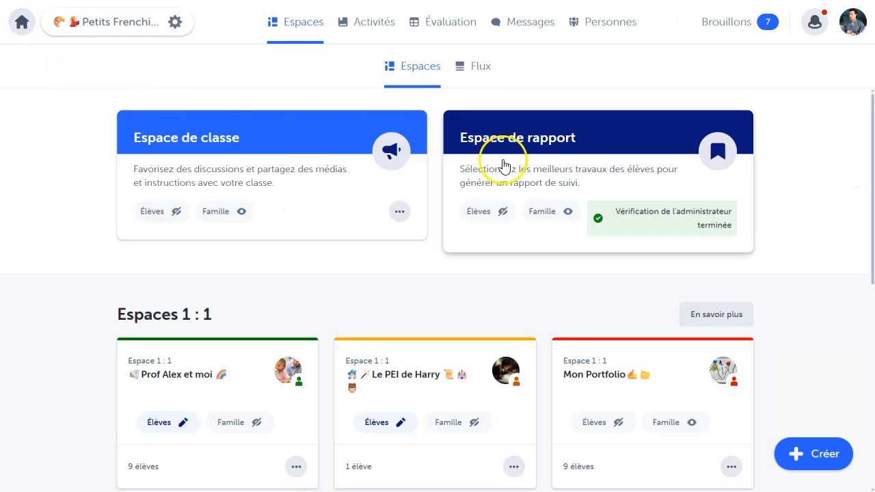
{"action": "left_click", "coordinate": [168, 380]}
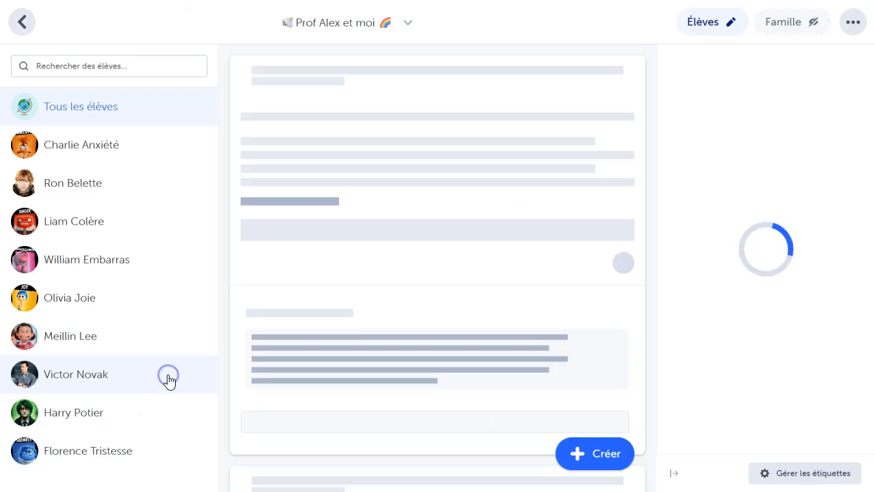
{"action": "left_click", "coordinate": [77, 298]}
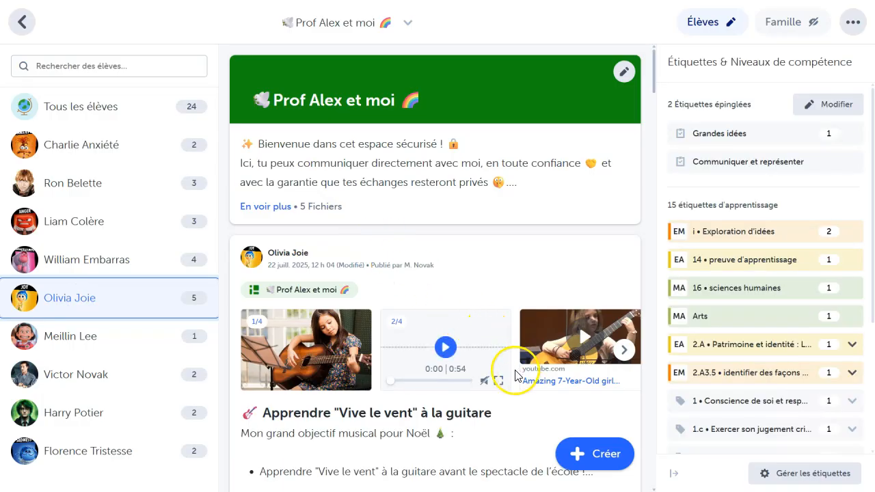
{"action": "scroll", "coordinate": [516, 376], "scroll_direction": "down", "scroll_amount": 6}
Draft on the guitar post "Bravo!", the saved musical-activities comment, and "Je suis fier de toi! Tes progrès sont remarquables" with the student's first name.
{"action": "left_click", "coordinate": [413, 376]}
{"action": "left_click_drag", "start_coordinate": [401, 313], "coordinate": [269, 304]}
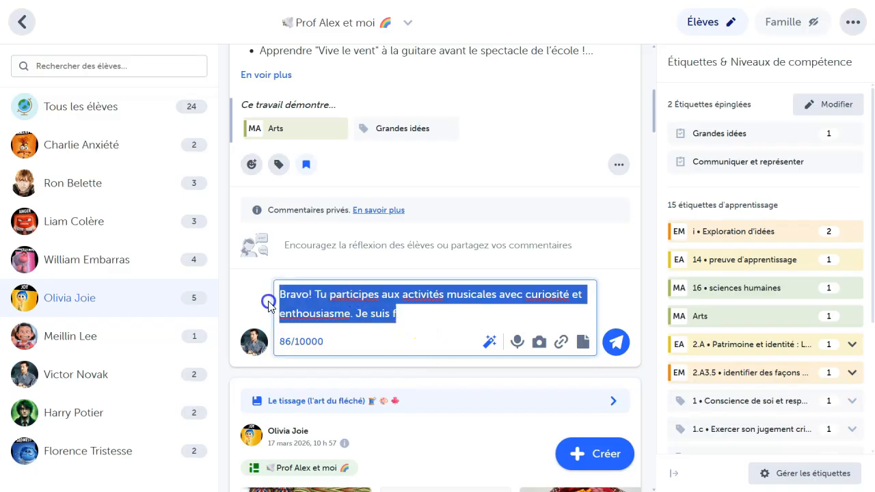
{"action": "left_click", "coordinate": [399, 320]}
{"action": "type", "text": "ier de toi! Tes progrès sont remarquables Olivia."}
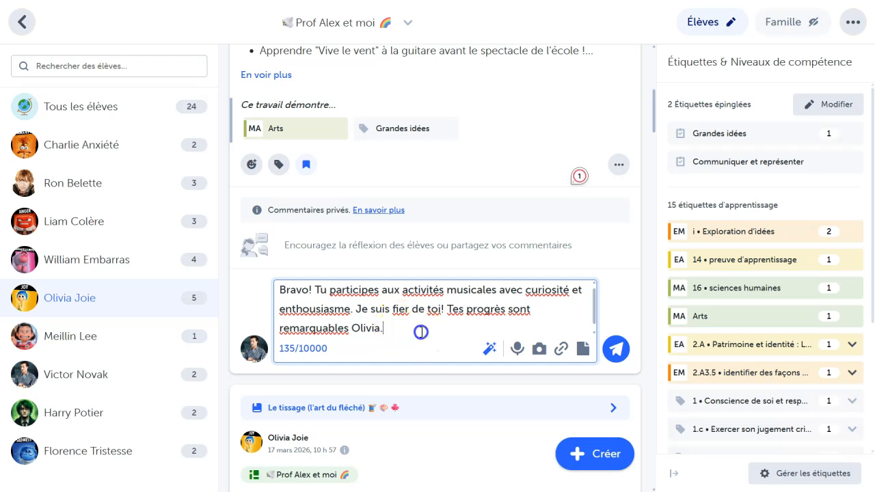
View the posts of the student with the Mission Site Web project and return to the unsent draft on the guitar post.
{"action": "left_click", "coordinate": [123, 199]}
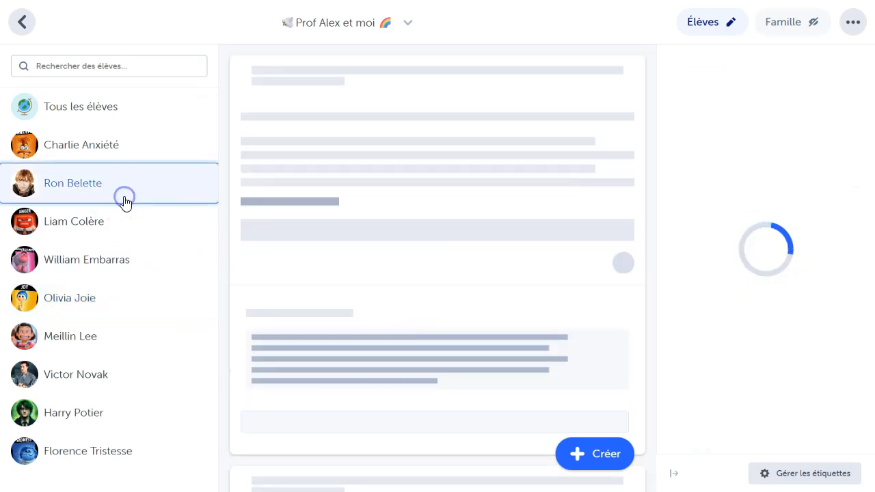
{"action": "scroll", "coordinate": [344, 318], "scroll_direction": "down", "scroll_amount": 2}
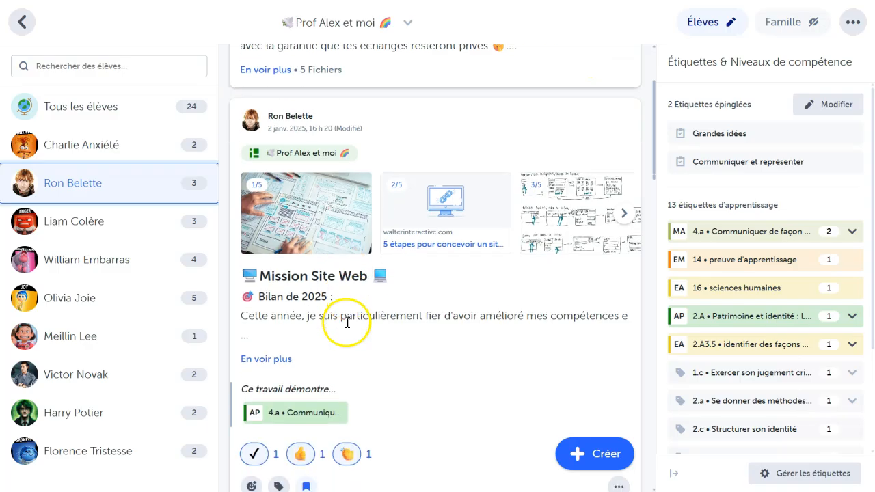
{"action": "left_click", "coordinate": [121, 305]}
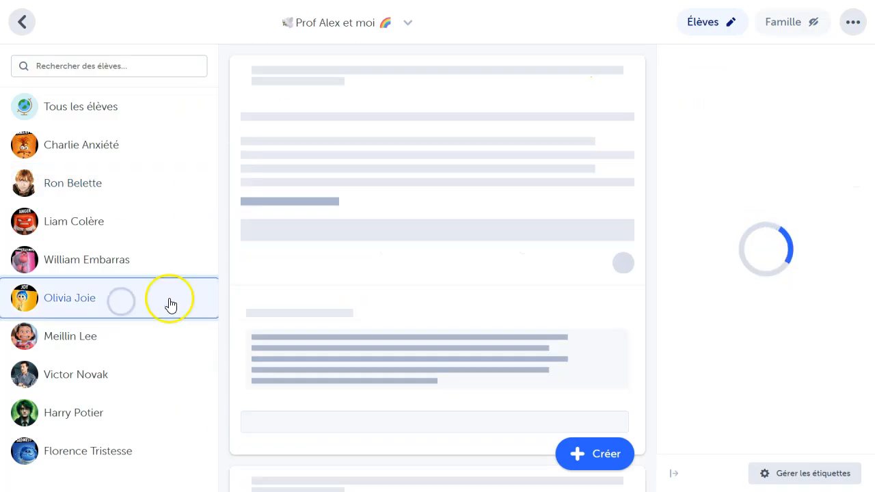
{"action": "scroll", "coordinate": [426, 347], "scroll_direction": "down", "scroll_amount": 5}
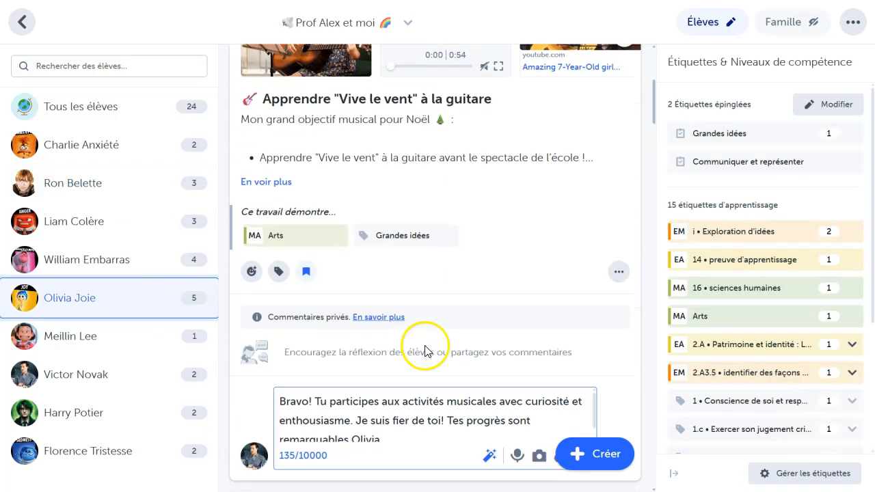
{"action": "scroll", "coordinate": [425, 351], "scroll_direction": "down", "scroll_amount": 1}
Review the closing sentences of the draft comment on the guitar post and publish it.
{"action": "left_click_drag", "start_coordinate": [391, 371], "coordinate": [346, 344]}
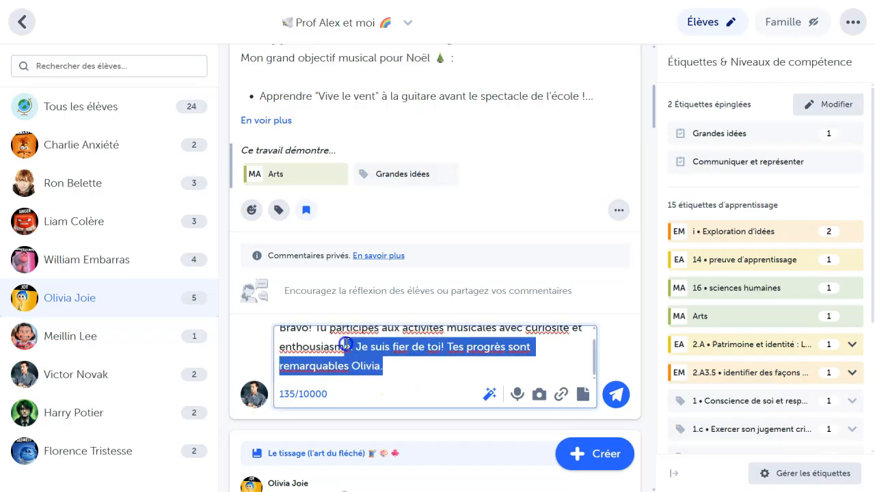
{"action": "left_click", "coordinate": [378, 351]}
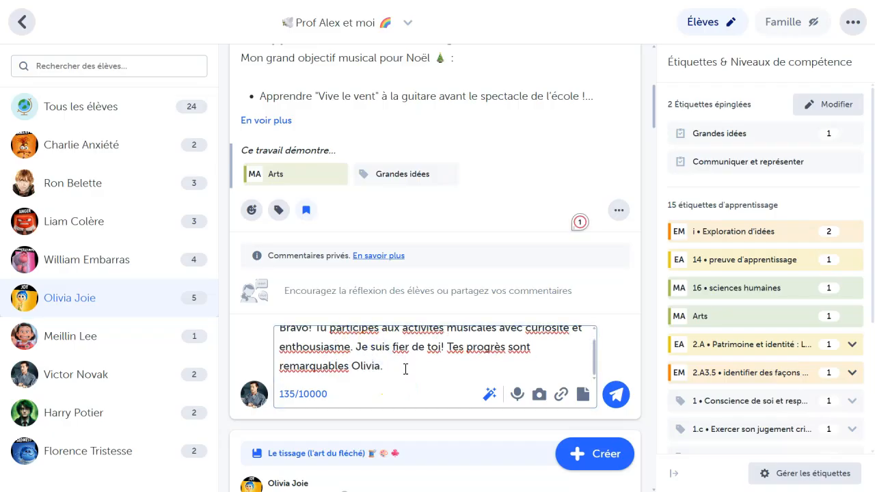
{"action": "left_click", "coordinate": [406, 369]}
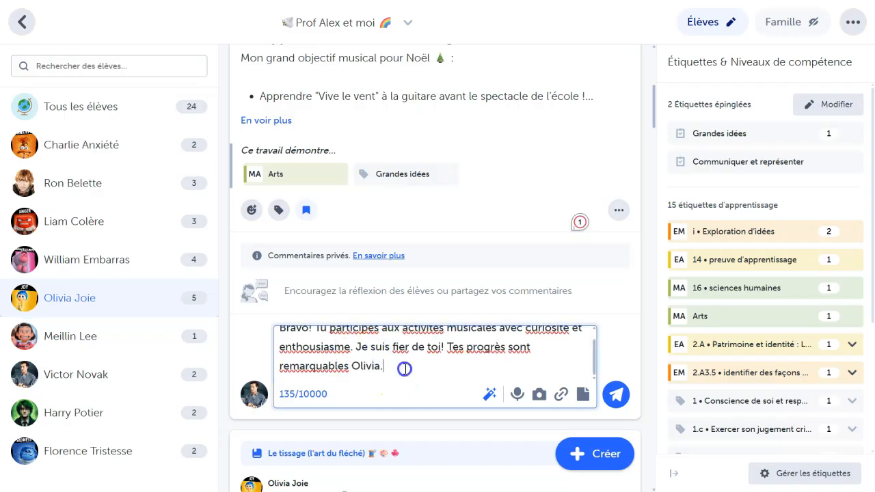
{"action": "left_click", "coordinate": [616, 396]}
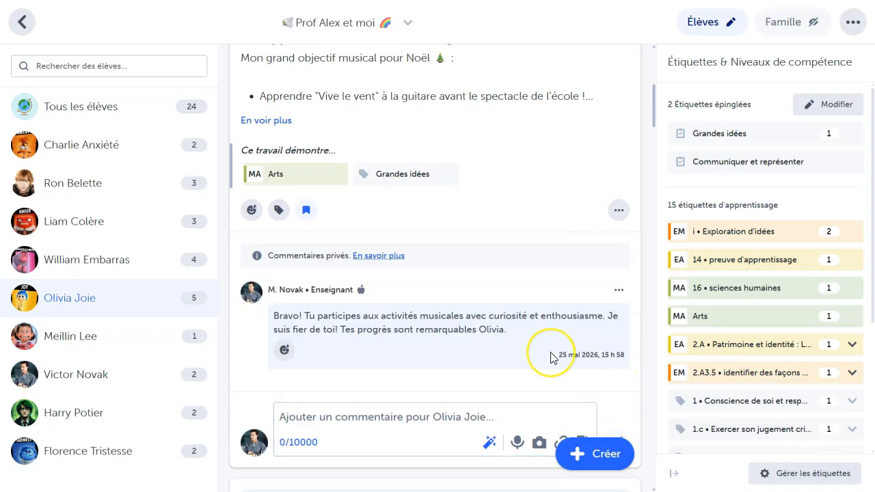
Look through the student's remaining posts on weaving and renewable energy, including the project plan left in the comments.
{"action": "scroll", "coordinate": [553, 354], "scroll_direction": "down", "scroll_amount": 2}
{"action": "scroll", "coordinate": [552, 357], "scroll_direction": "down", "scroll_amount": 3}
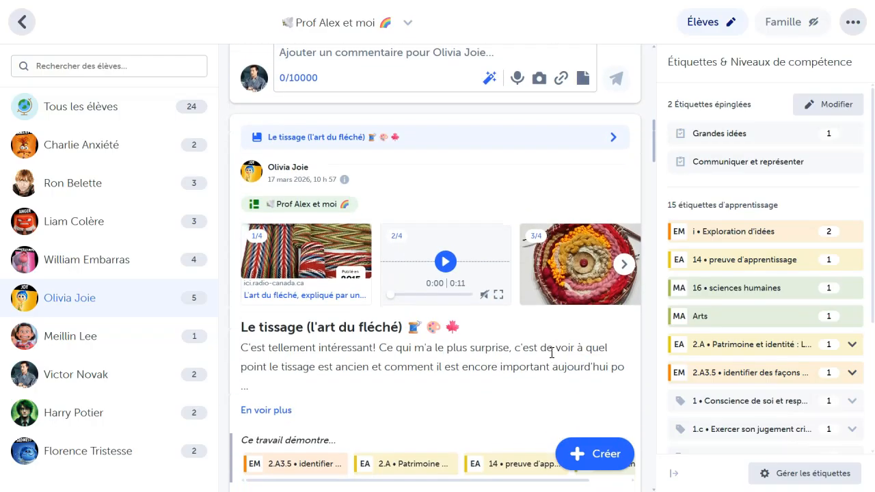
{"action": "scroll", "coordinate": [552, 352], "scroll_direction": "down", "scroll_amount": 1}
{"action": "scroll", "coordinate": [552, 357], "scroll_direction": "down", "scroll_amount": 7}
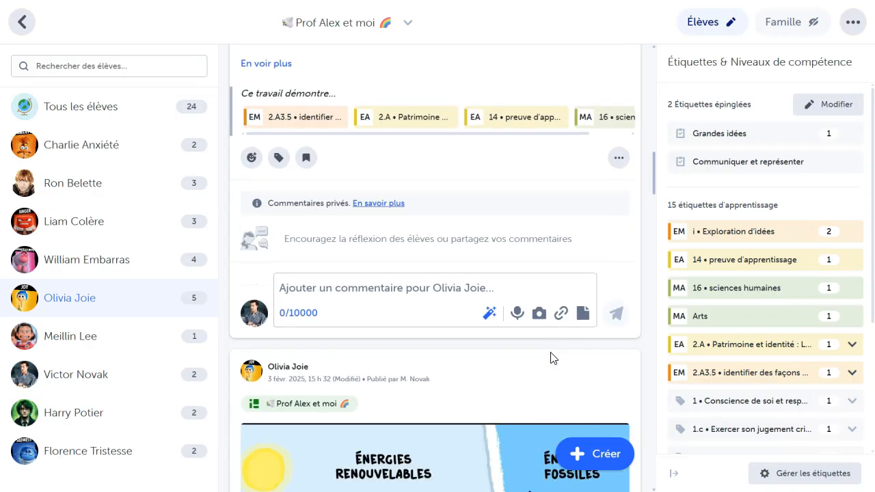
{"action": "scroll", "coordinate": [552, 357], "scroll_direction": "down", "scroll_amount": 5}
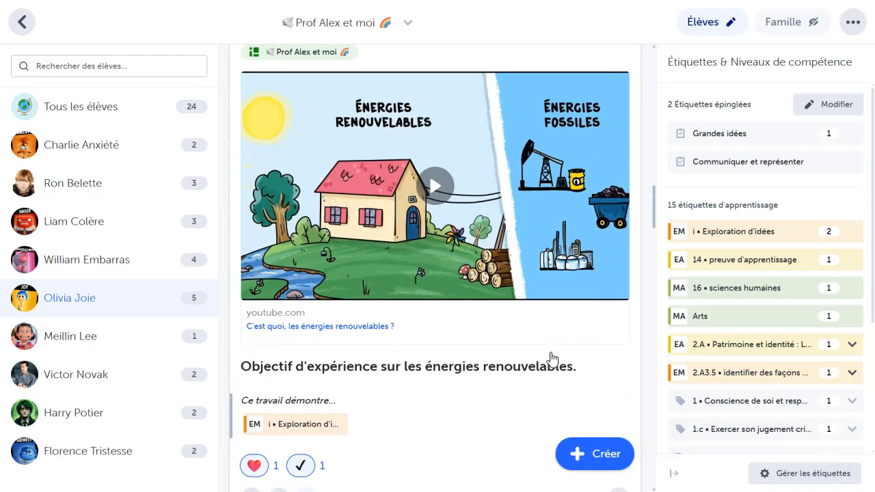
{"action": "scroll", "coordinate": [552, 357], "scroll_direction": "down", "scroll_amount": 4}
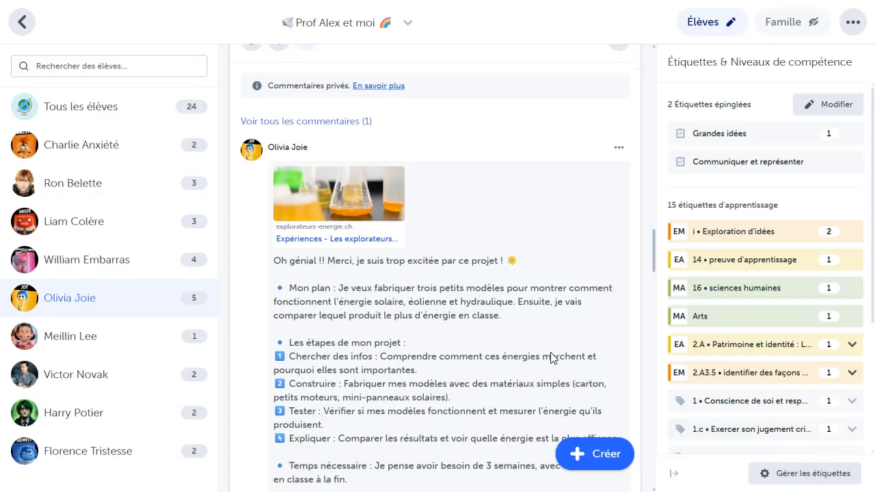
{"action": "scroll", "coordinate": [552, 352], "scroll_direction": "down", "scroll_amount": 3}
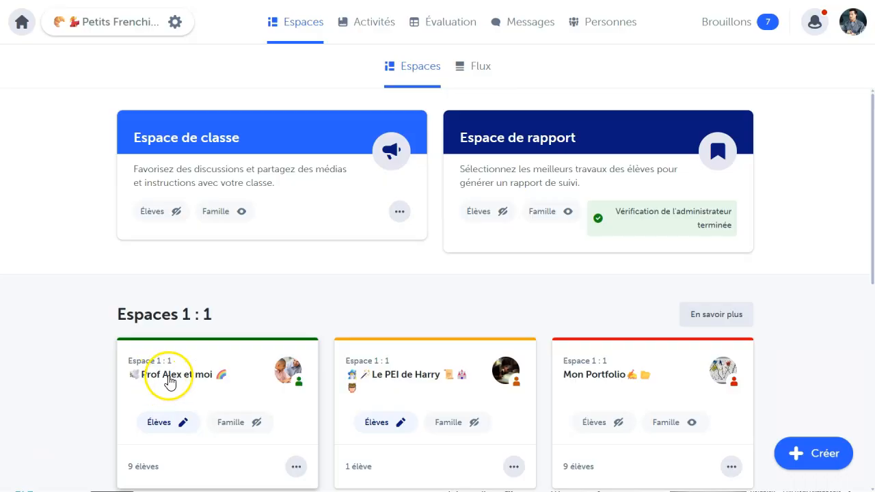
Open the Prof Alex et moi space and show the posts of the student who published "Ma carte de Géographie", reading its message.
{"action": "left_click", "coordinate": [163, 378]}
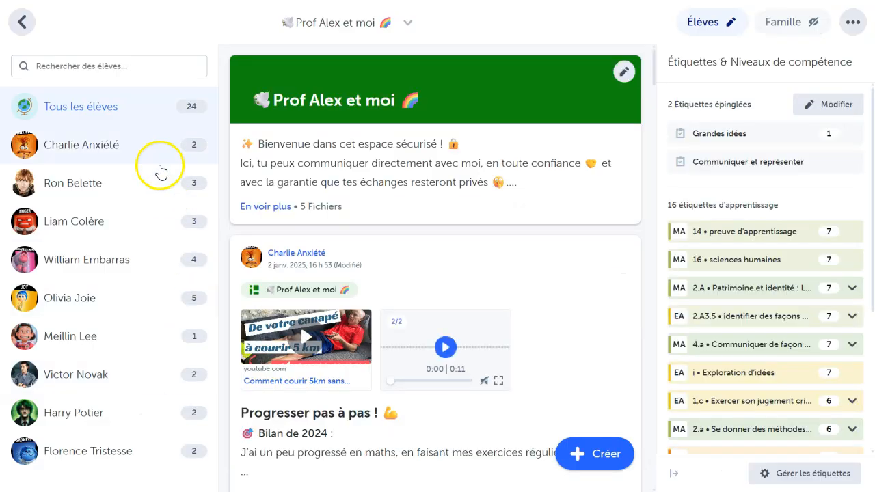
{"action": "left_click", "coordinate": [79, 223]}
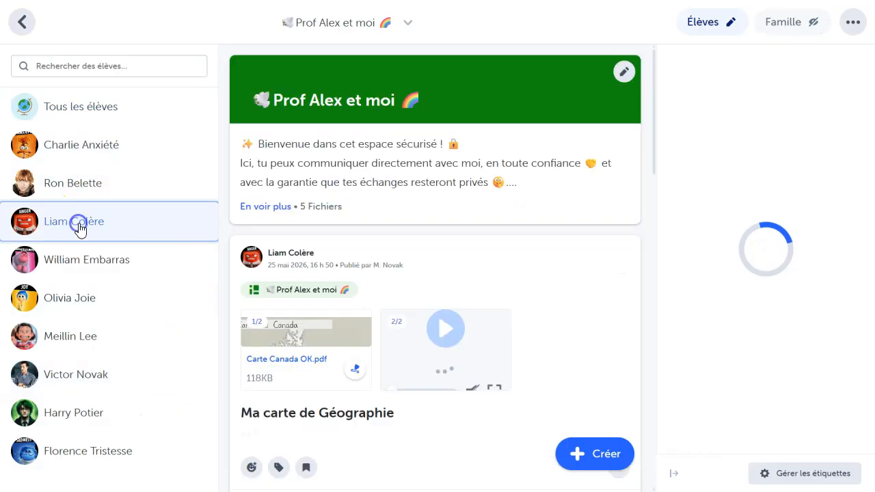
{"action": "left_click_drag", "start_coordinate": [313, 433], "coordinate": [471, 434]}
{"action": "left_click", "coordinate": [512, 434]}
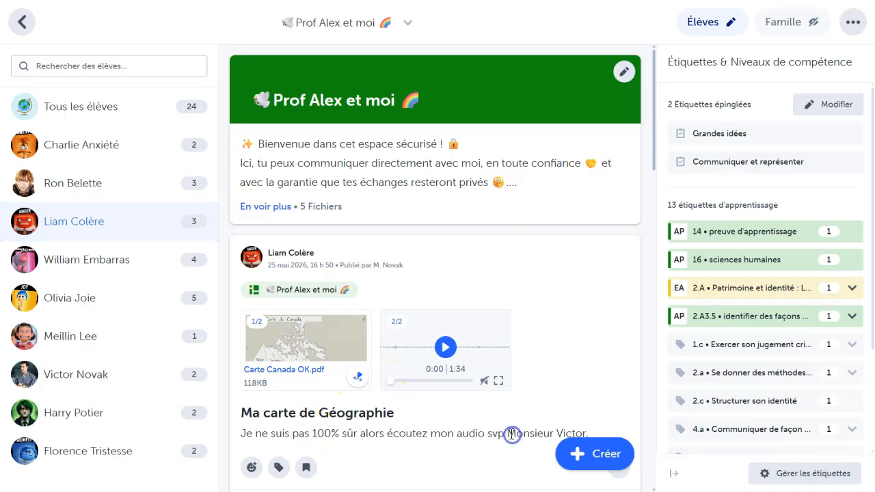
View both attachments of the "Ma carte de Géographie" post, the audio recording and the Carte Canada OK.pdf map.
{"action": "left_click", "coordinate": [301, 348]}
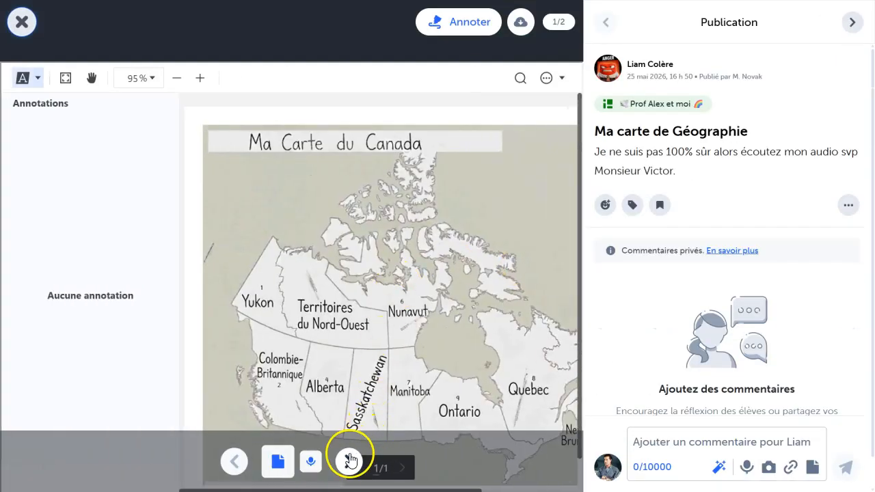
{"action": "left_click", "coordinate": [349, 461]}
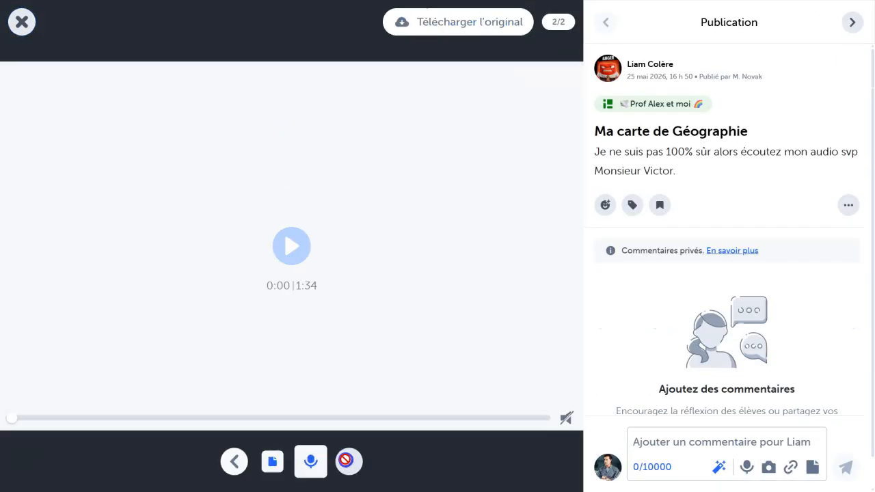
{"action": "left_click", "coordinate": [272, 463]}
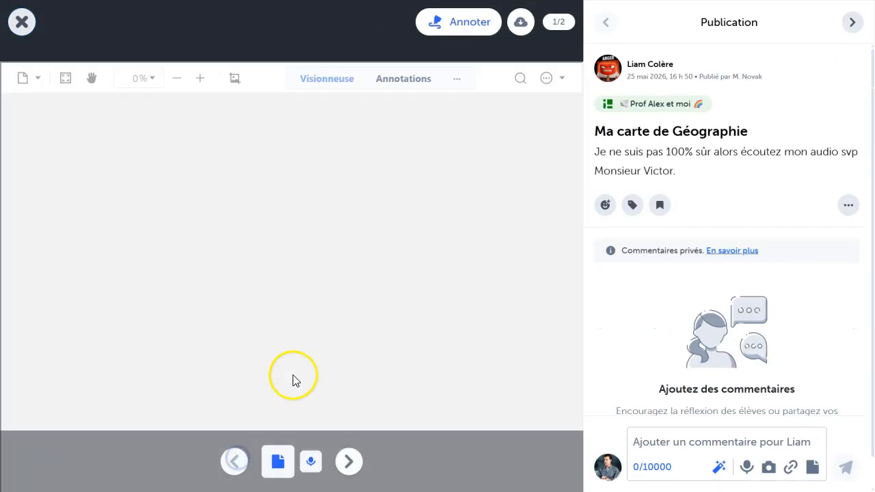
{"action": "scroll", "coordinate": [294, 381], "scroll_direction": "down", "scroll_amount": 1}
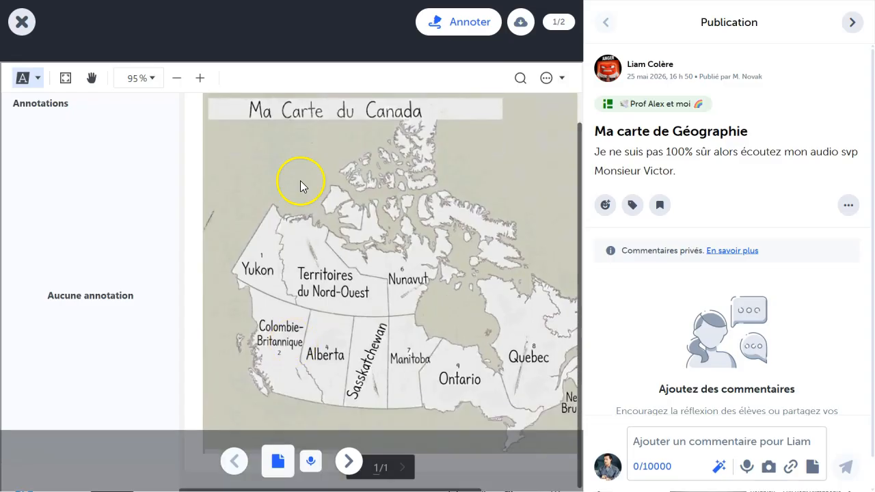
Start annotating the Canada map and strike out the misplaced "Île-du-Prince-Édouard" and "PEI" labels beside Terre-Neuve-et-Labrador with red lines.
{"action": "left_click", "coordinate": [458, 26]}
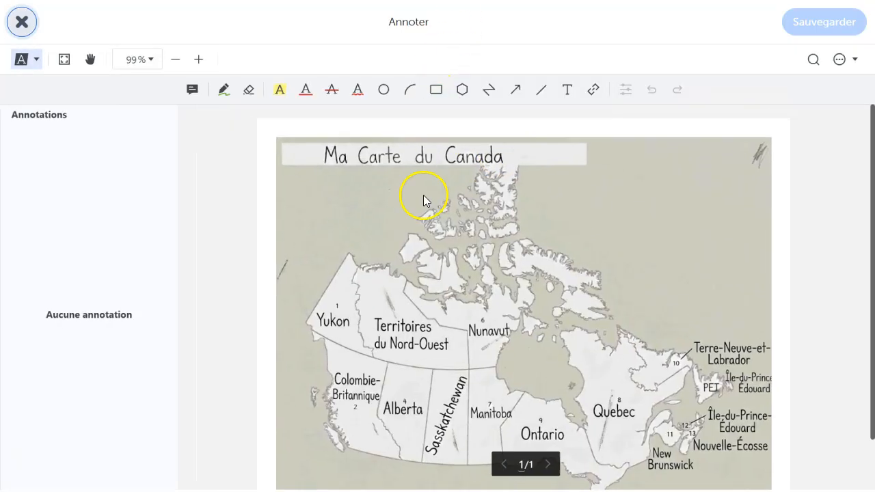
{"action": "scroll", "coordinate": [576, 297], "scroll_direction": "down", "scroll_amount": 2}
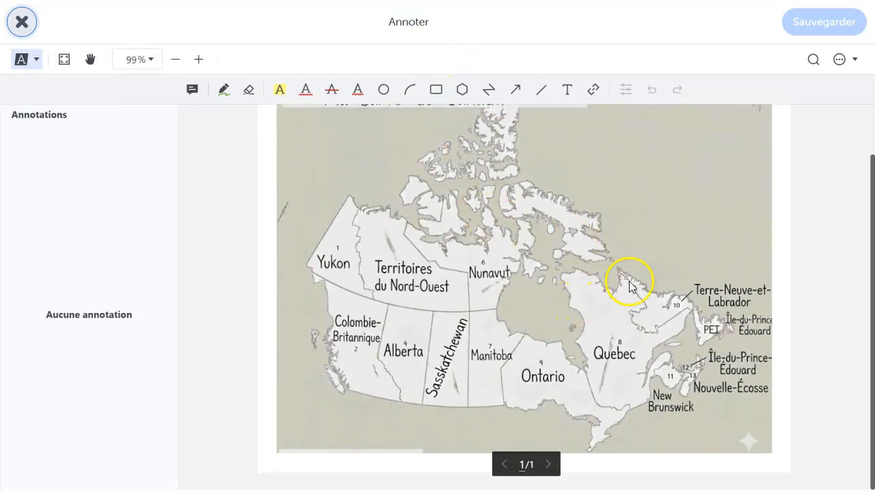
{"action": "left_click", "coordinate": [307, 90]}
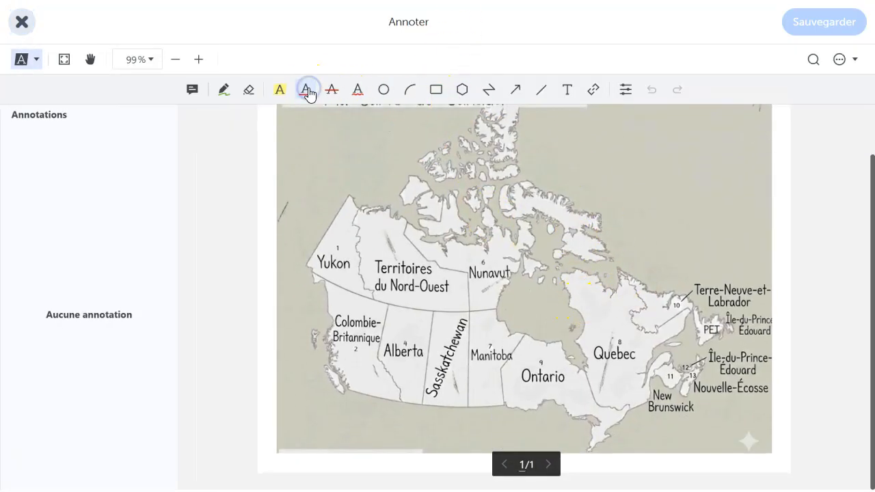
{"action": "left_click", "coordinate": [612, 359]}
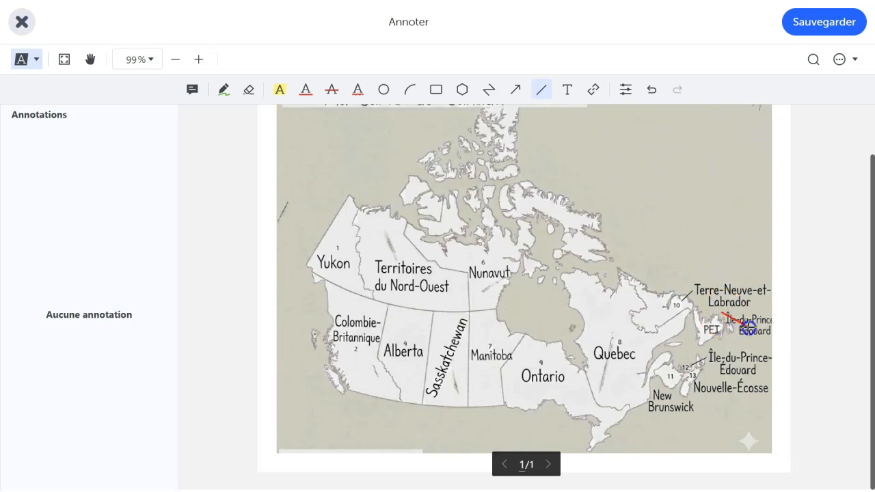
{"action": "left_click", "coordinate": [700, 330]}
{"action": "left_click_drag", "start_coordinate": [766, 336], "coordinate": [723, 330]}
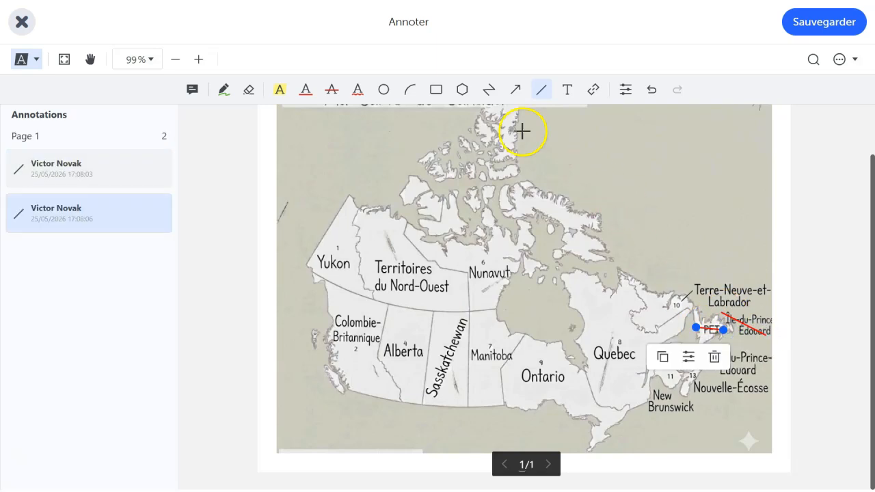
Circle the "Quebec" and "New Brunswick" labels on the map with red ellipses.
{"action": "left_click", "coordinate": [383, 89]}
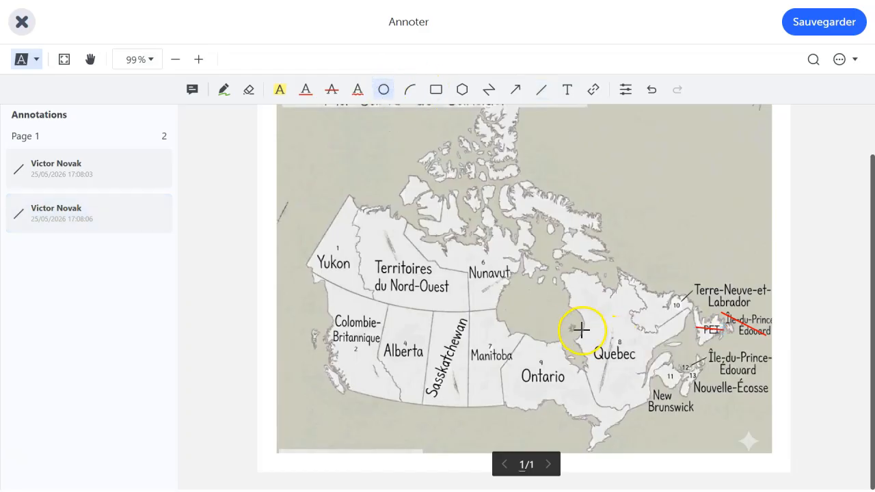
{"action": "left_click_drag", "start_coordinate": [633, 366], "coordinate": [653, 376]}
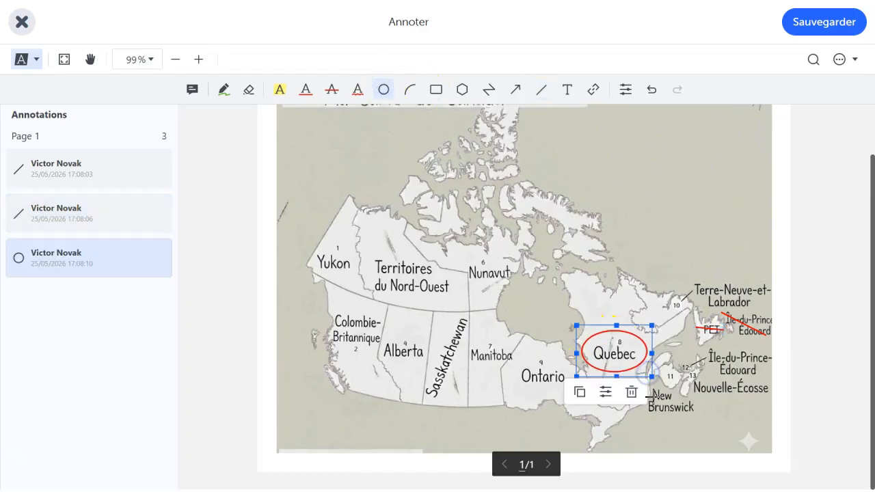
{"action": "left_click", "coordinate": [695, 414]}
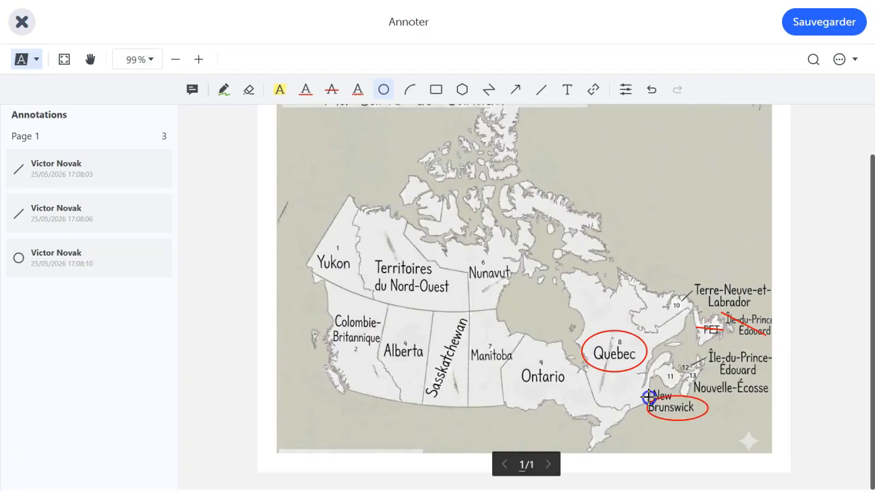
{"action": "left_click_drag", "start_coordinate": [637, 385], "coordinate": [636, 385]}
Add a note above Yukon with praise, "Comment on écrit NEW au masculin en français?" and "N'oublie pas les accents!", and save the annotations.
{"action": "left_click", "coordinate": [193, 89]}
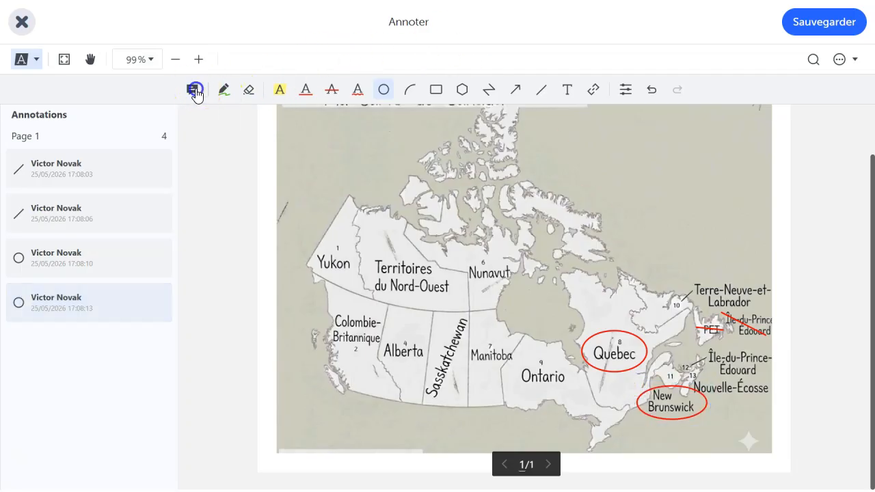
{"action": "left_click", "coordinate": [356, 170]}
{"action": "type", "text": "C'est presque parfait Liam! Ta carte est très complète et bien lisible Améliorations: \t- Comment on écrit NEW au masculin en français? \t- N'oublie pas les accents!"}
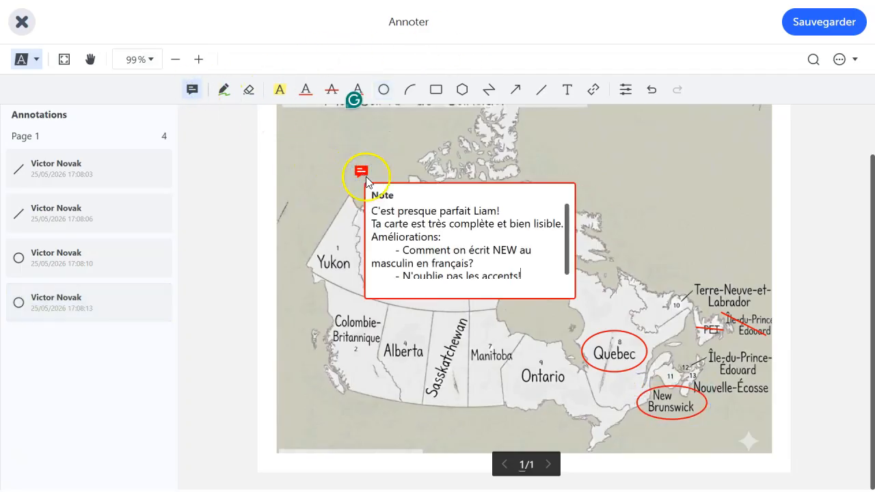
{"action": "left_click", "coordinate": [634, 192]}
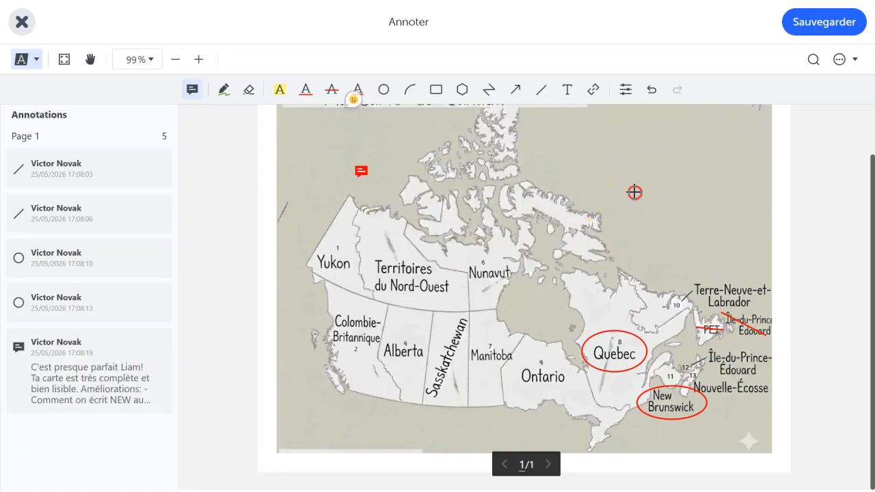
{"action": "left_click", "coordinate": [803, 31]}
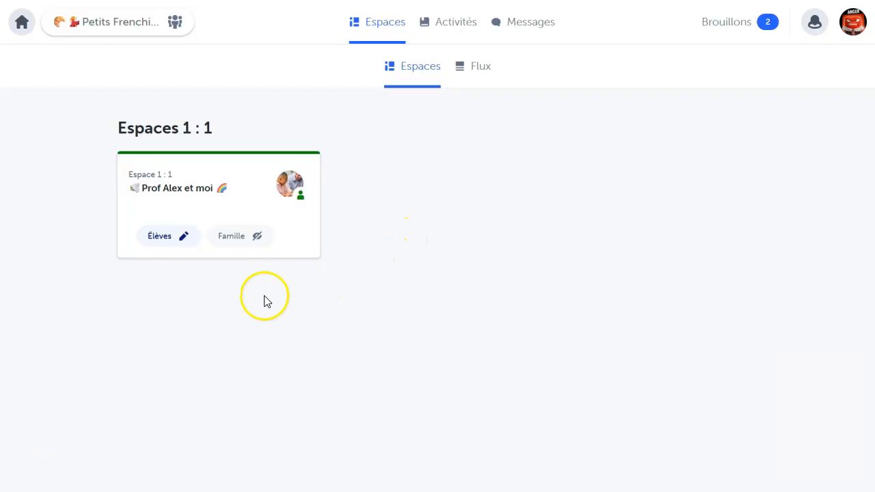
From the student account, open the teacher's annotated Carte Canada OK.pdf in the Prof Alex et moi space and read its note.
{"action": "left_click", "coordinate": [186, 190]}
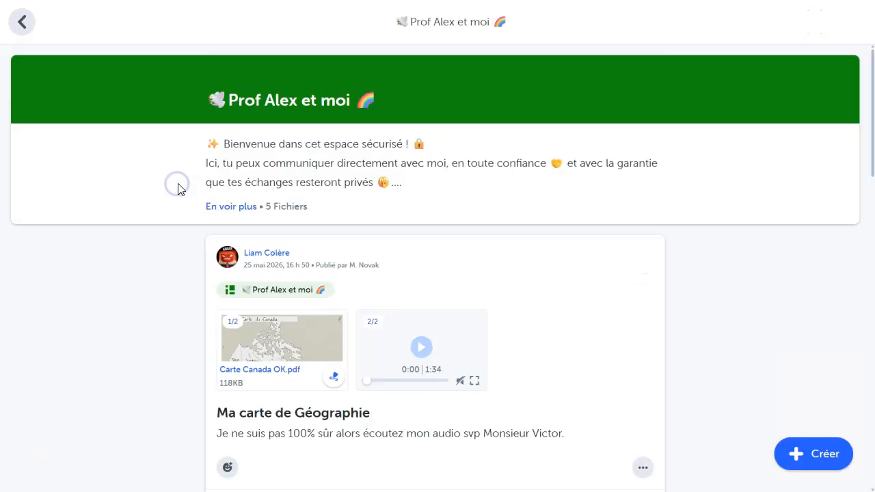
{"action": "scroll", "coordinate": [191, 284], "scroll_direction": "down", "scroll_amount": 3}
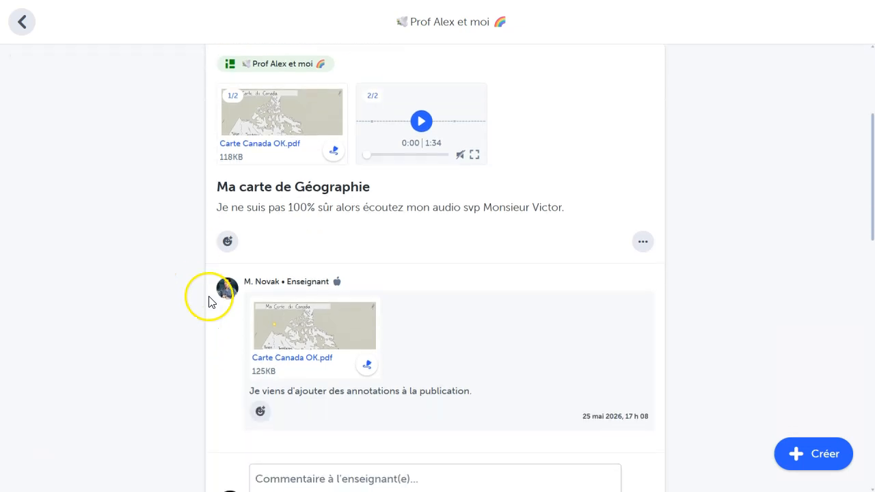
{"action": "left_click", "coordinate": [315, 324]}
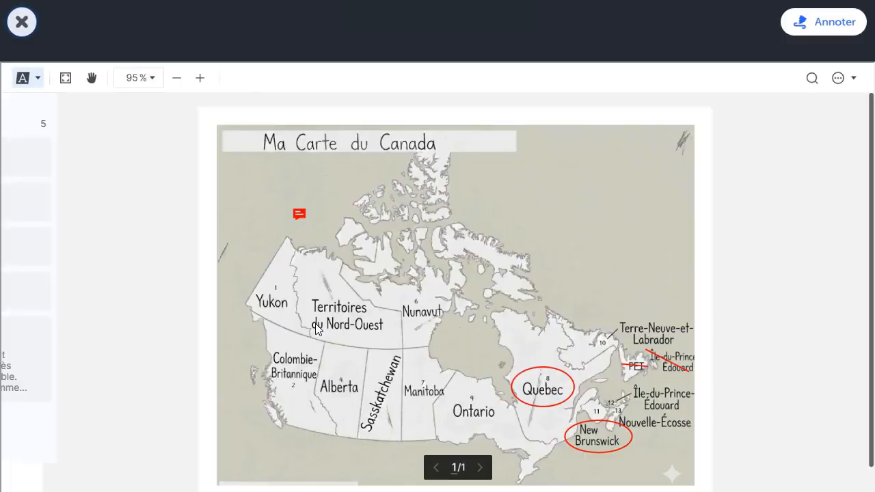
{"action": "left_click", "coordinate": [368, 216]}
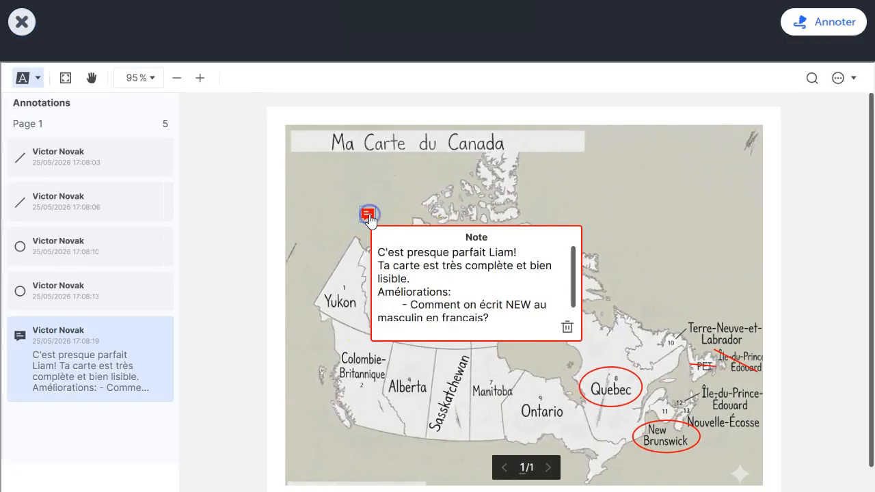
{"action": "scroll", "coordinate": [452, 276], "scroll_direction": "down", "scroll_amount": 1}
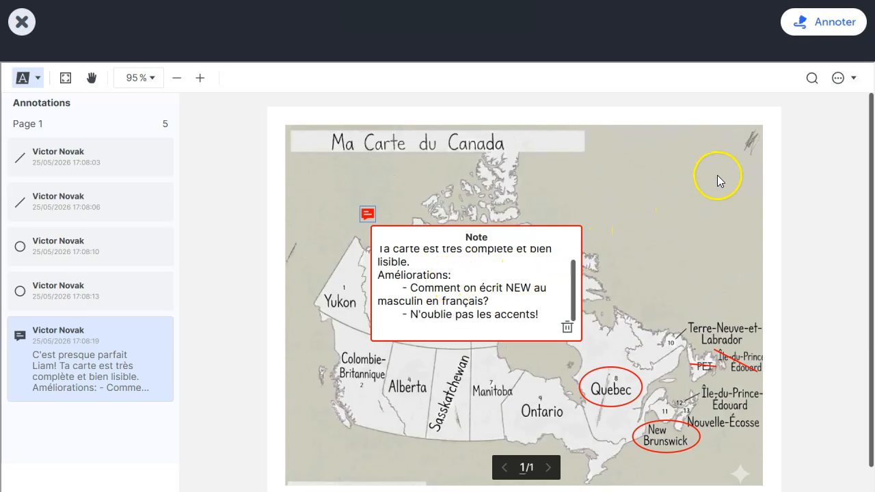
Start annotating the teacher's corrected map and draw a short blue line as the accent on the "e" of "Quebec".
{"action": "left_click", "coordinate": [813, 20]}
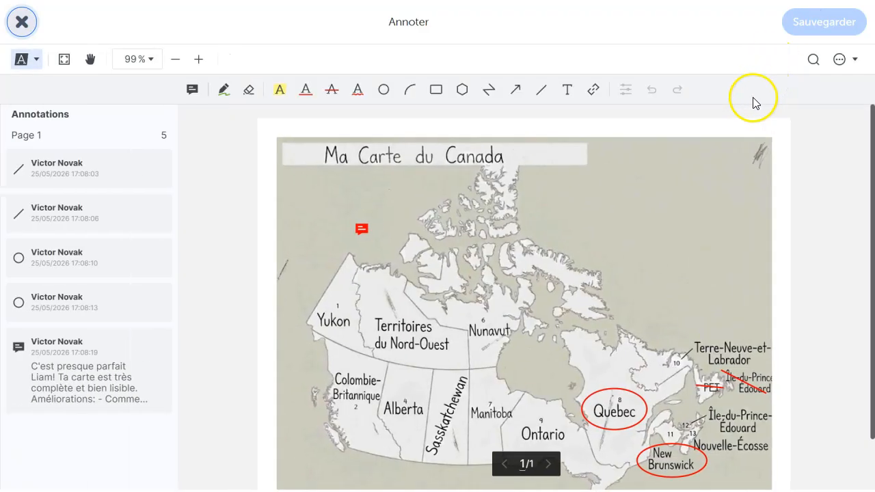
{"action": "left_click", "coordinate": [151, 58]}
{"action": "left_click", "coordinate": [157, 166]}
{"action": "left_click", "coordinate": [91, 60]}
{"action": "left_click_drag", "start_coordinate": [612, 368], "coordinate": [371, 212]}
{"action": "left_click", "coordinate": [541, 94]}
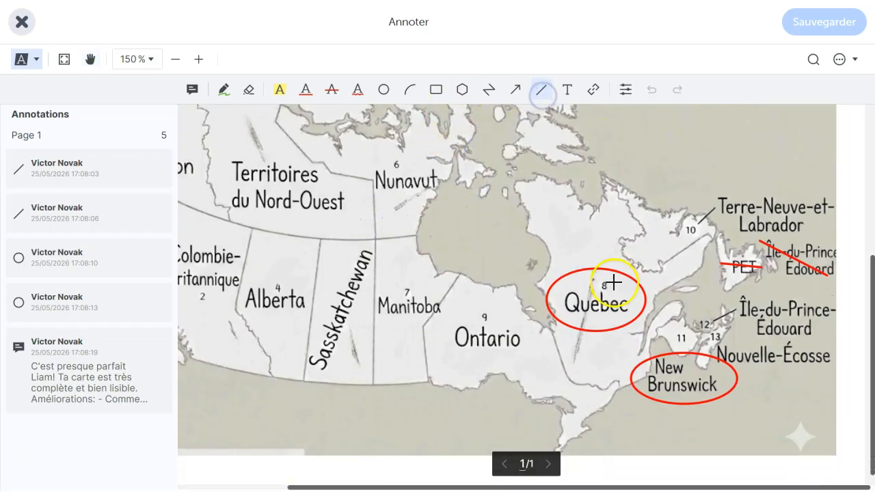
{"action": "left_click_drag", "start_coordinate": [599, 286], "coordinate": [593, 295]}
{"action": "left_click", "coordinate": [568, 326]}
{"action": "left_click", "coordinate": [754, 286]}
{"action": "scroll", "coordinate": [754, 286], "scroll_direction": "down", "scroll_amount": 1}
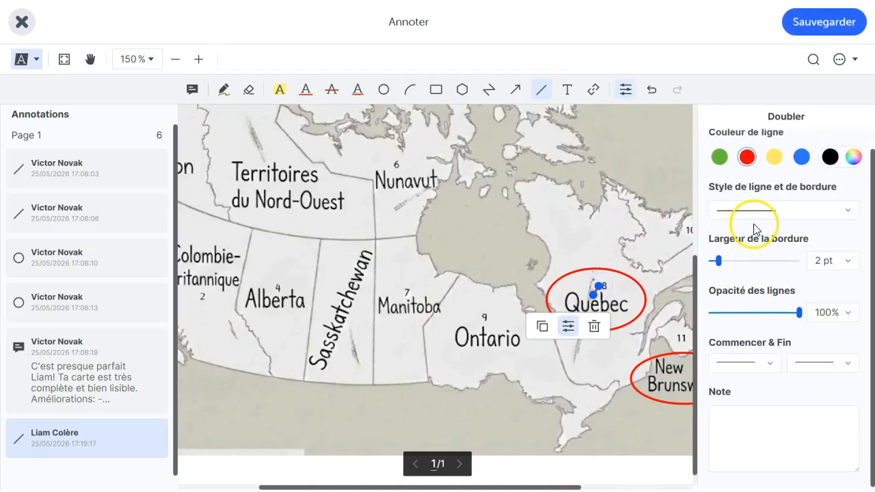
{"action": "left_click", "coordinate": [571, 238]}
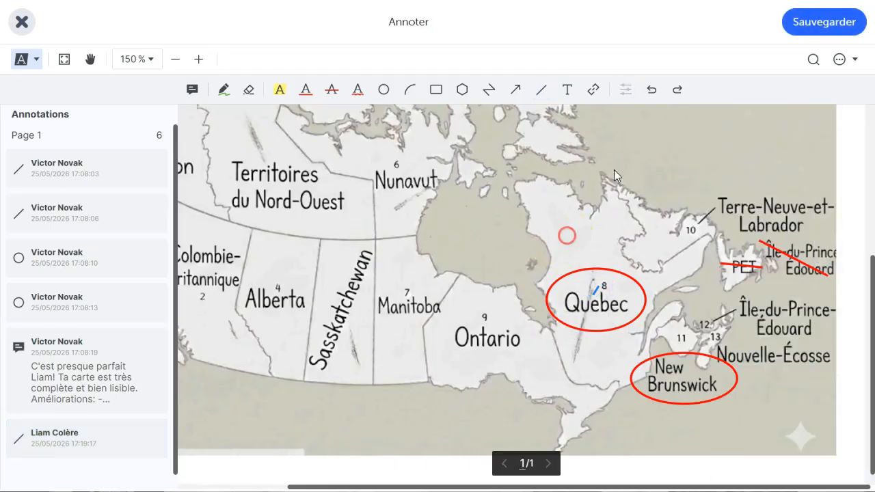
Add the text "Nouveau-Brunswick!!" in blue below the circled "New Brunswick" label and save the annotations.
{"action": "left_click", "coordinate": [569, 89]}
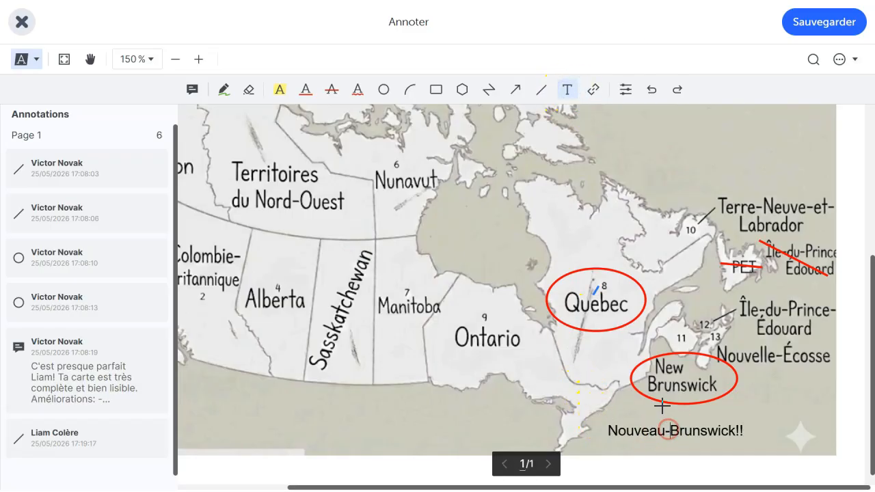
{"action": "left_click", "coordinate": [625, 89]}
{"action": "left_click", "coordinate": [801, 257]}
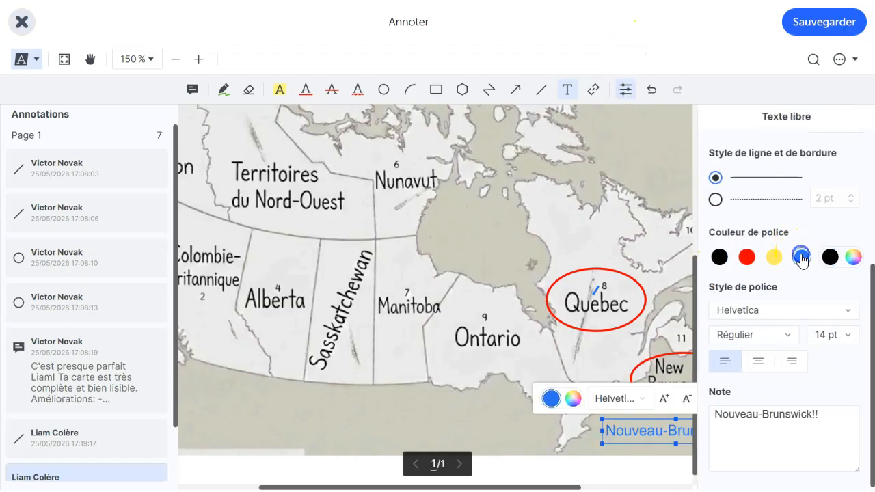
{"action": "left_click", "coordinate": [568, 425]}
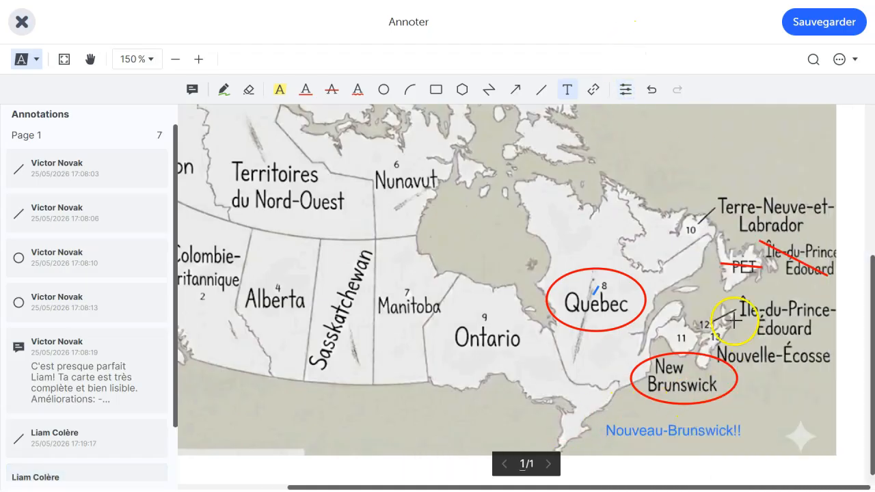
{"action": "left_click", "coordinate": [814, 28]}
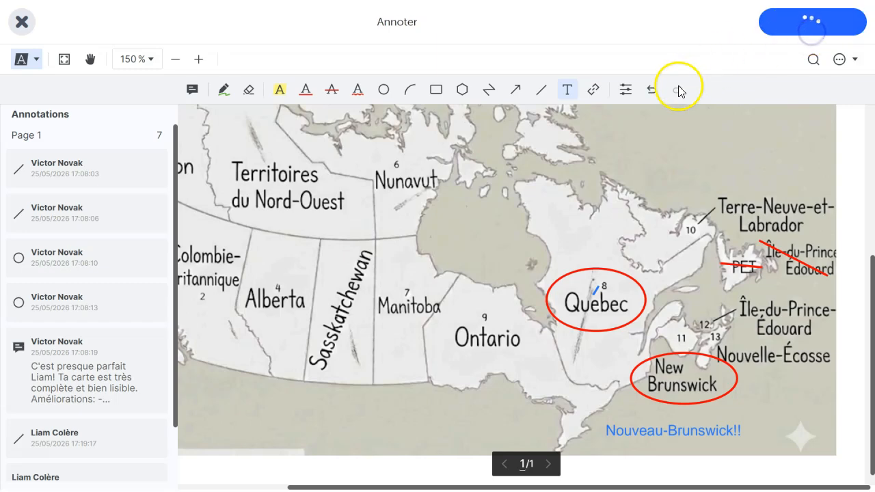